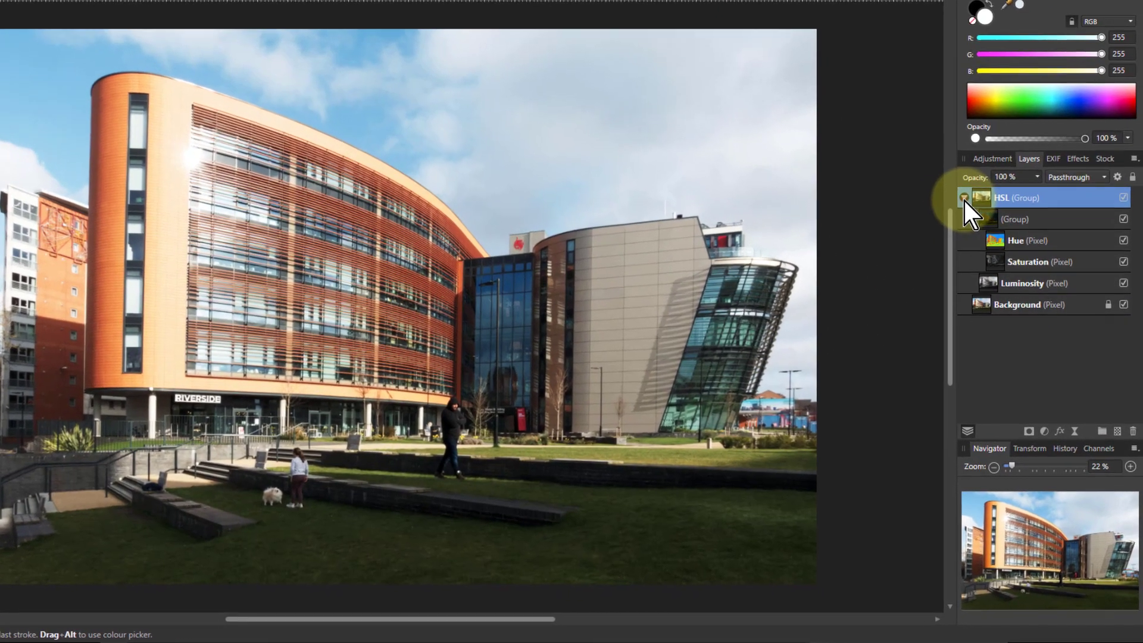
- Collapse the HSL group, toggle its visibility to compare against the Background layer, and expand the group again
left_click(988, 258)
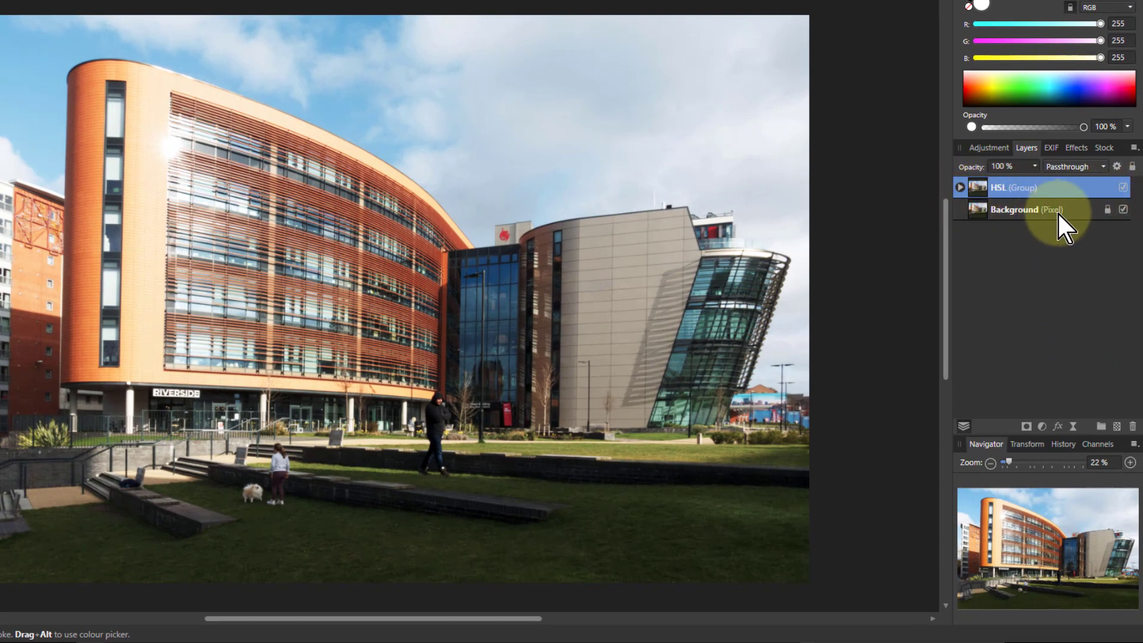
left_click(1122, 188)
left_click(1123, 188)
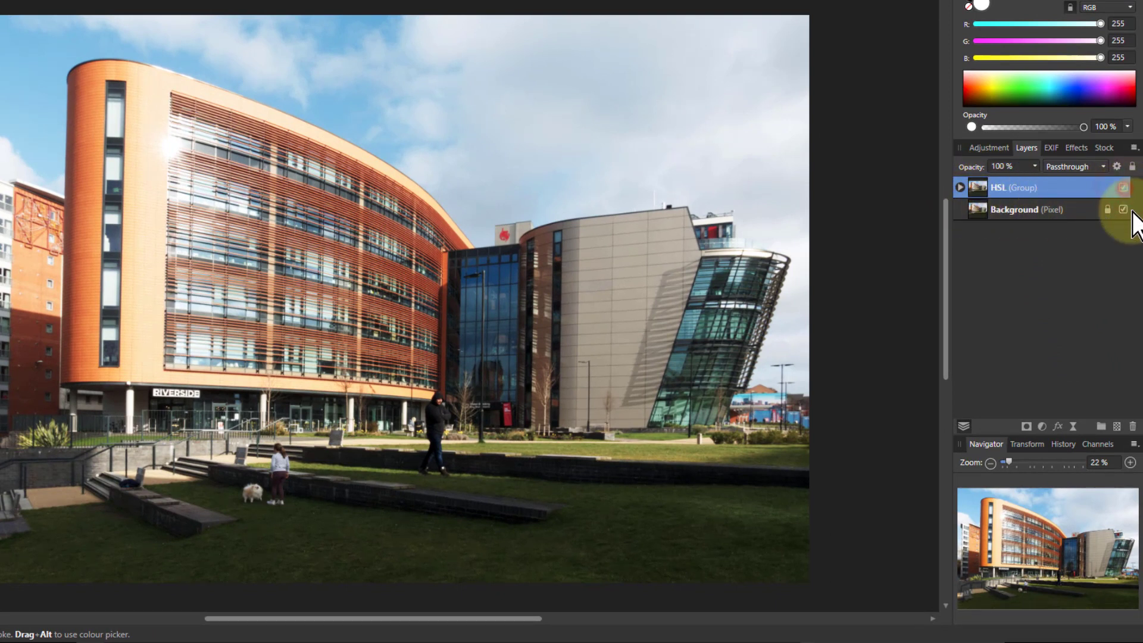
left_click(961, 187)
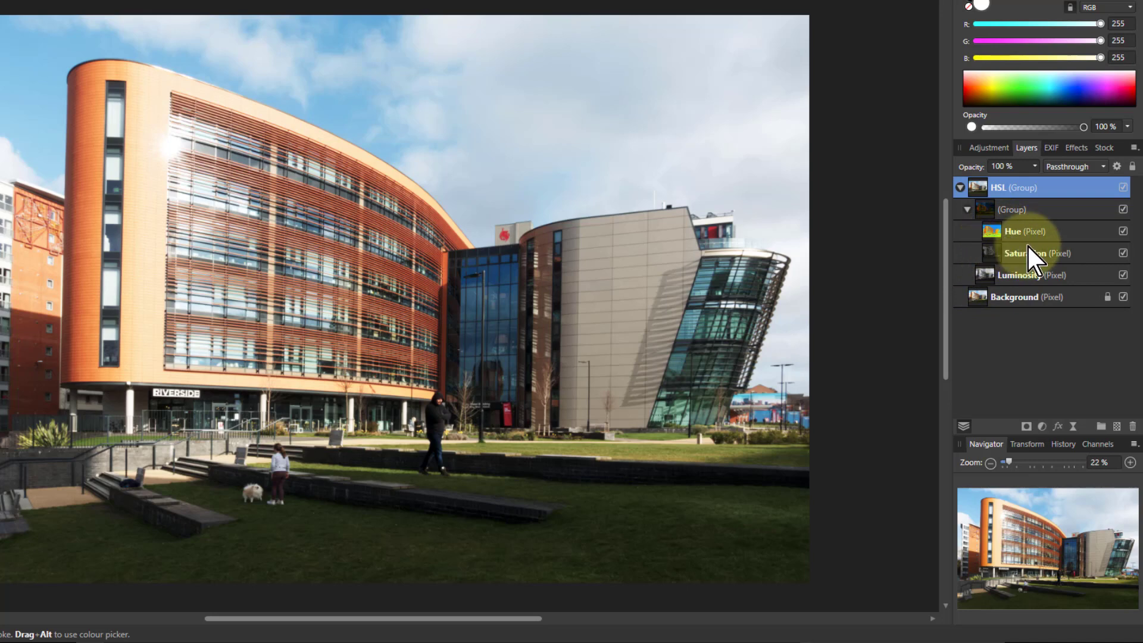
- Hide the Background, Luminosity and Saturation layers to view the Hue layer on its own
left_click(1123, 296)
left_click(1123, 275)
left_click(1123, 253)
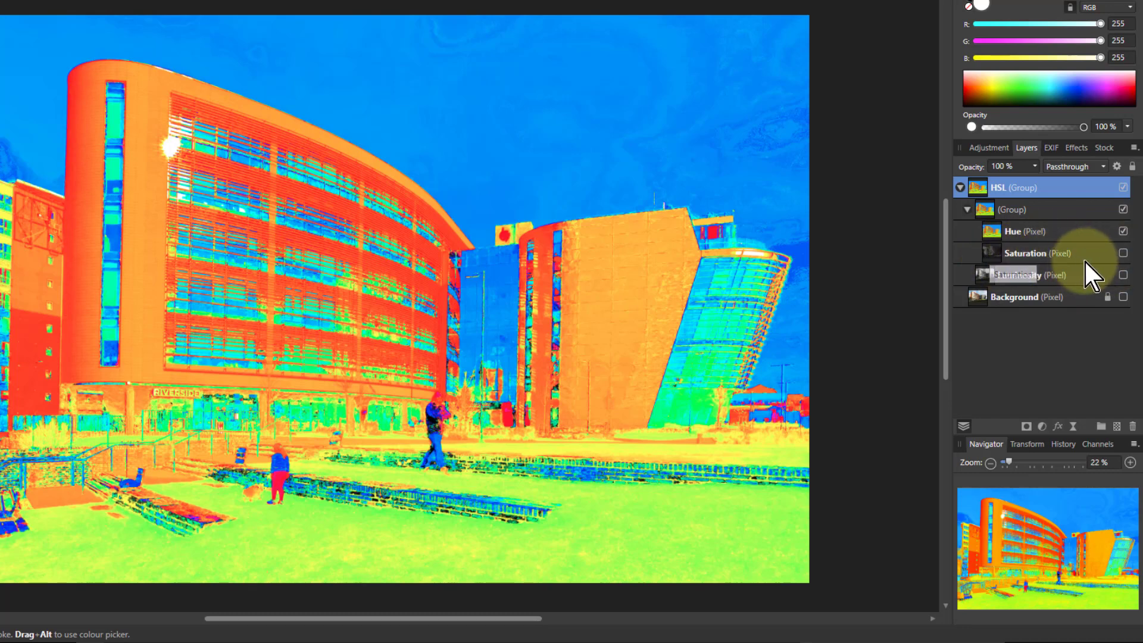
- Make the Saturation layer visible and hide the Hue layer to examine the saturation information alone
left_click(1122, 253)
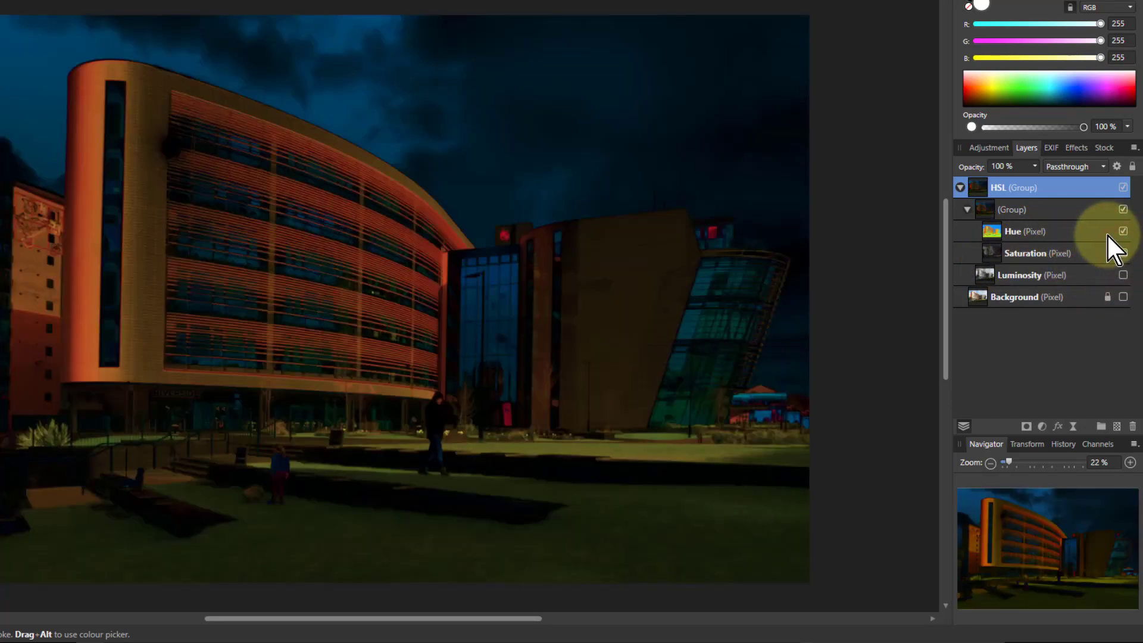
left_click(1123, 231)
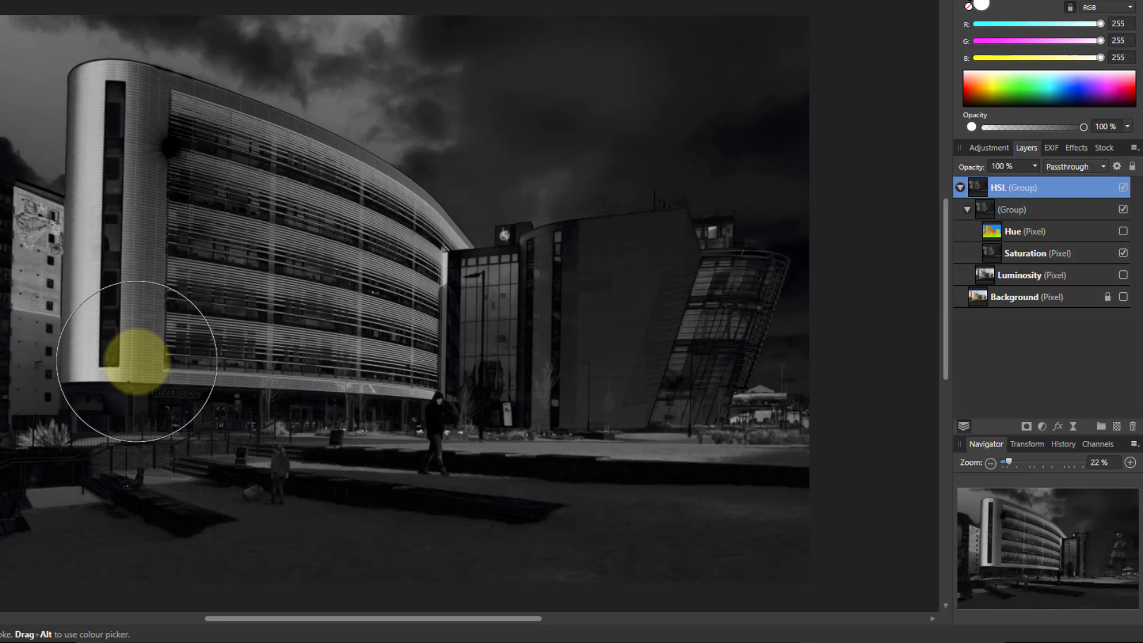
mouse_move(136, 361)
left_mouse_down()
mouse_move(120, 354)
mouse_move(112, 133)
mouse_move(94, 332)
mouse_move(217, 556)
mouse_move(773, 566)
mouse_move(231, 568)
mouse_move(496, 519)
mouse_move(730, 72)
mouse_move(518, 105)
mouse_move(676, 43)
mouse_move(750, 45)
mouse_move(765, 95)
mouse_move(627, 79)
mouse_move(570, 94)
mouse_move(781, 187)
mouse_move(602, 222)
mouse_move(653, 569)
left_mouse_up()
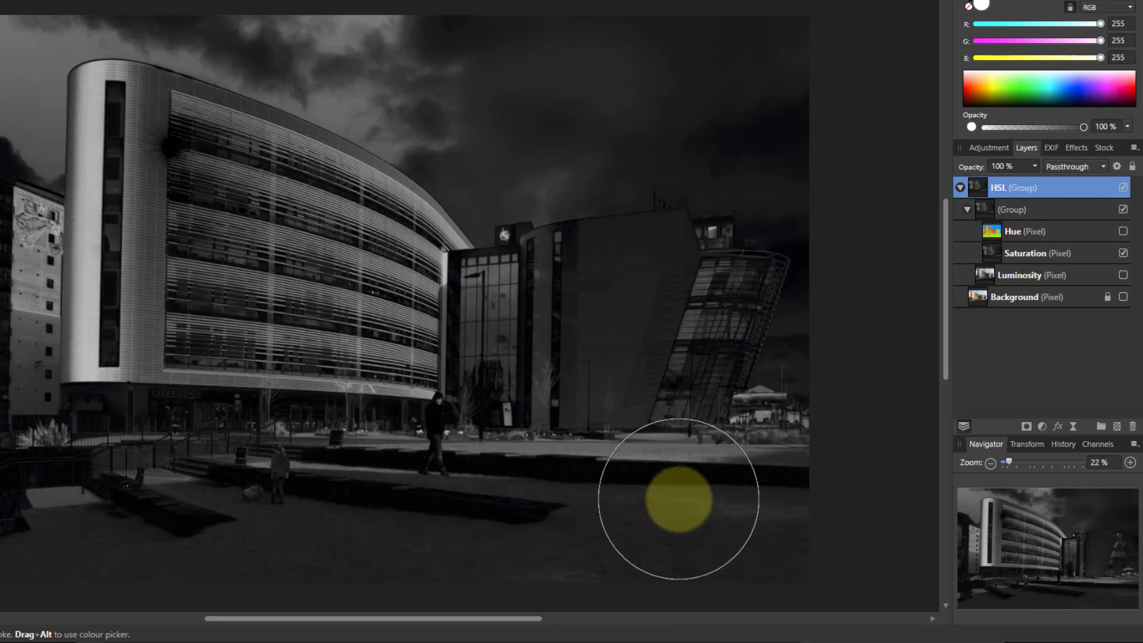
- Examine the Luminosity layer alone with Saturation hidden, then restore the visibility of the Saturation and Hue layers
left_click(1123, 253)
left_click(1123, 274)
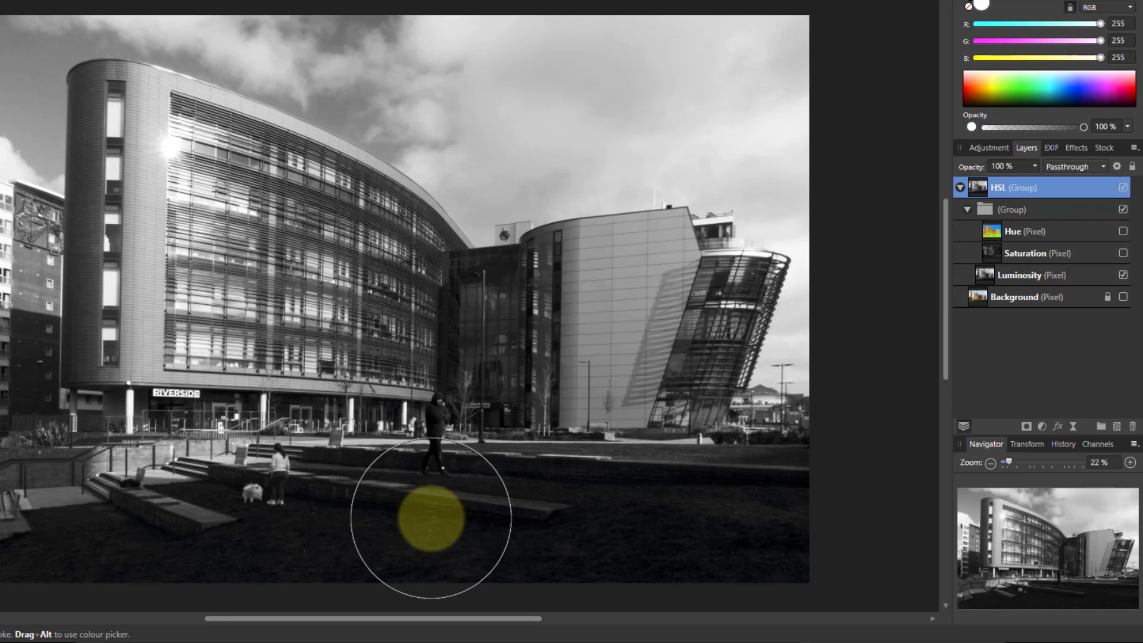
left_click(1123, 253)
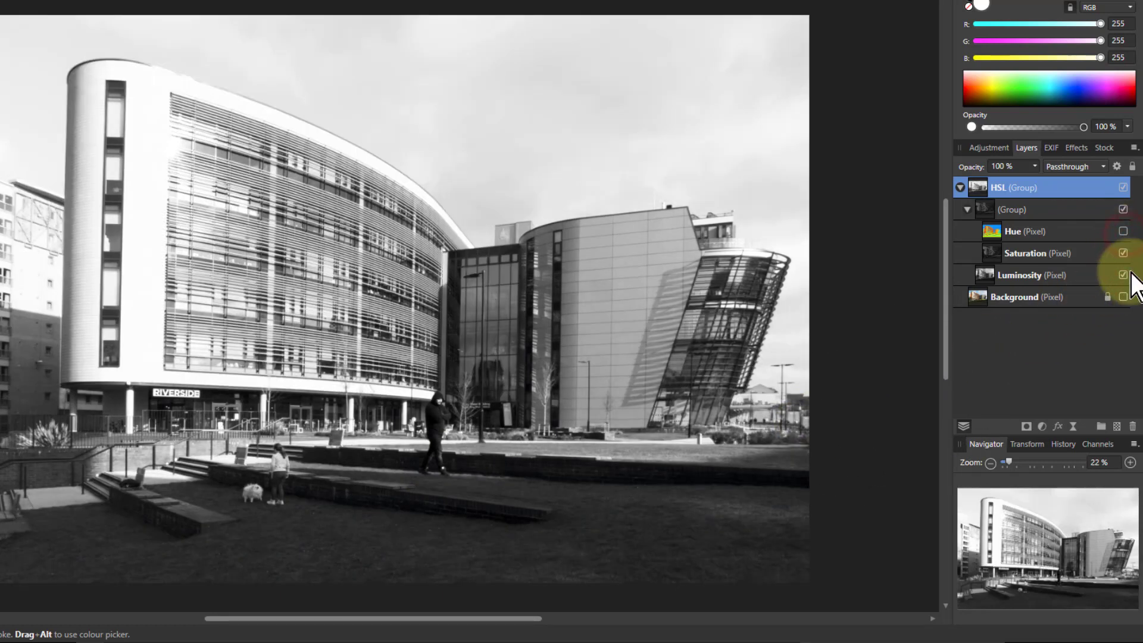
left_click(1123, 231)
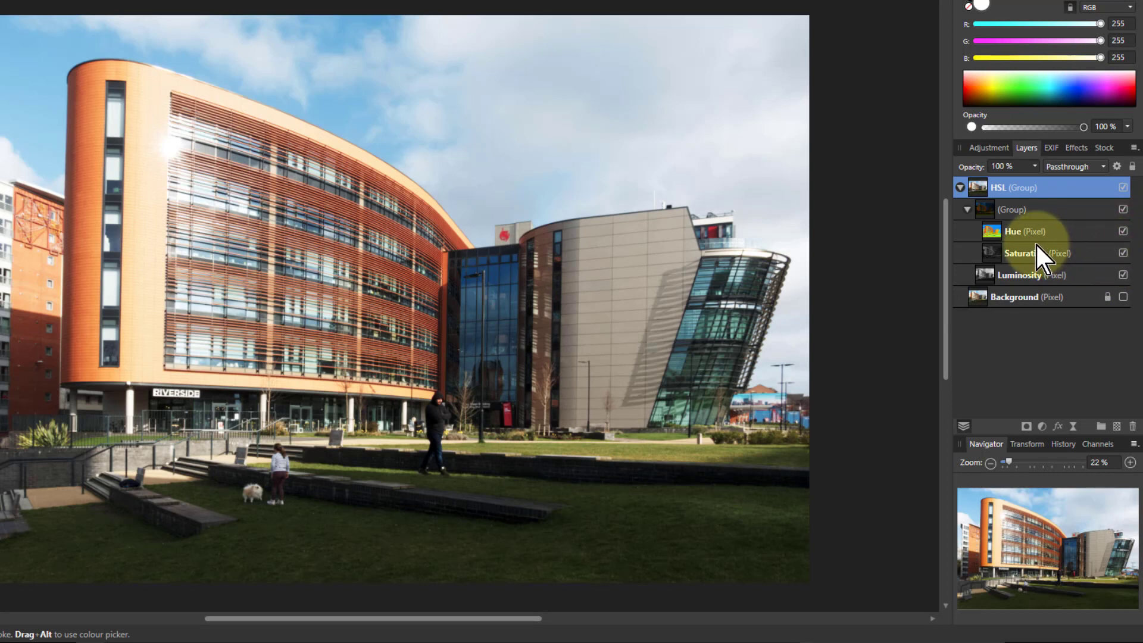
- Add a Selective Colour adjustment to the Hue layer with Magenta at 45% for the Reds
left_click(1001, 233)
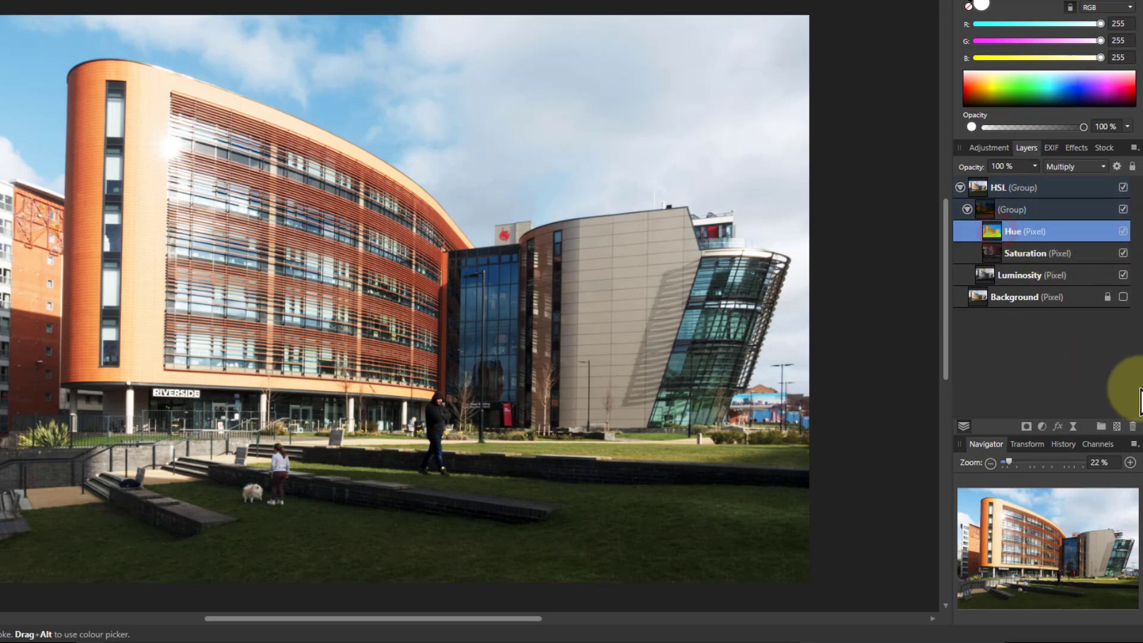
left_click(1041, 428)
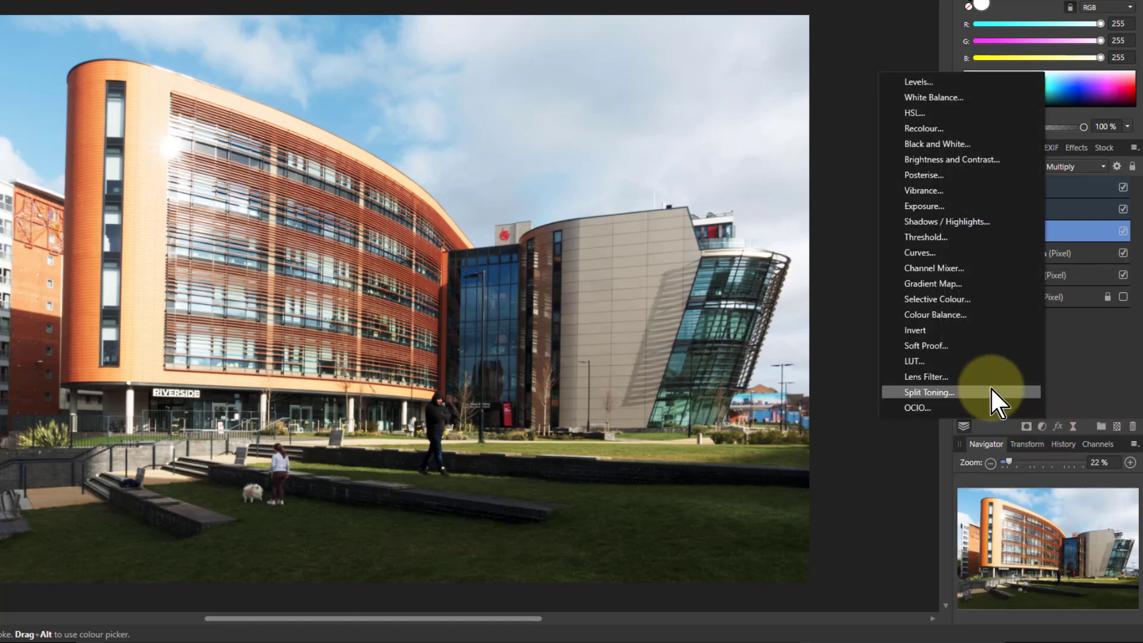
left_click(966, 300)
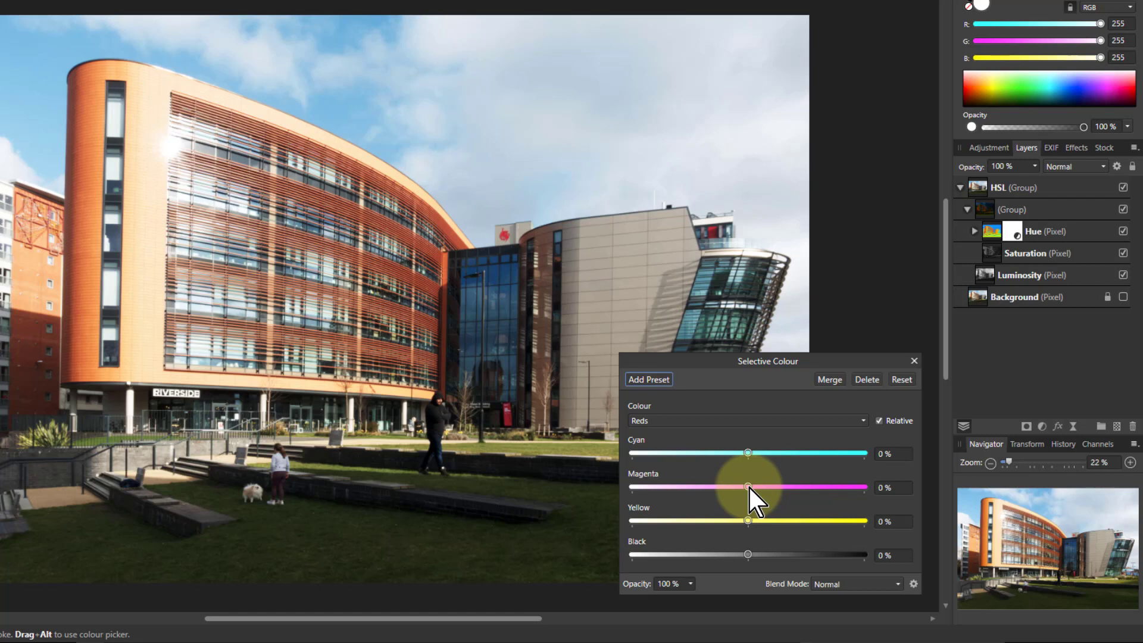
left_click_drag(748, 484, 798, 501)
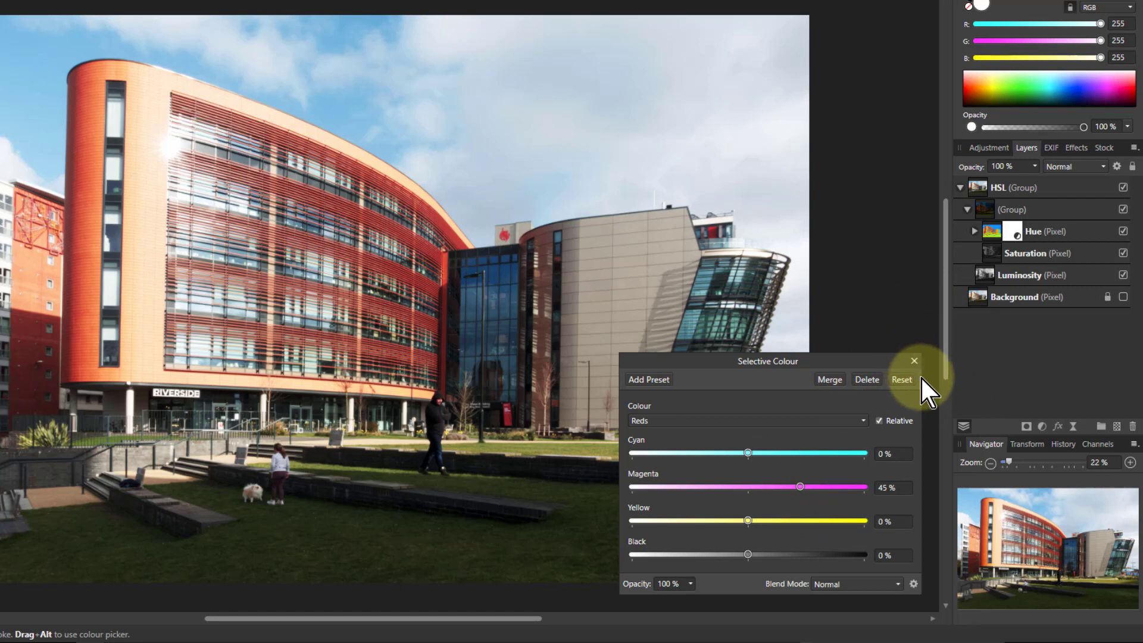
left_click(914, 360)
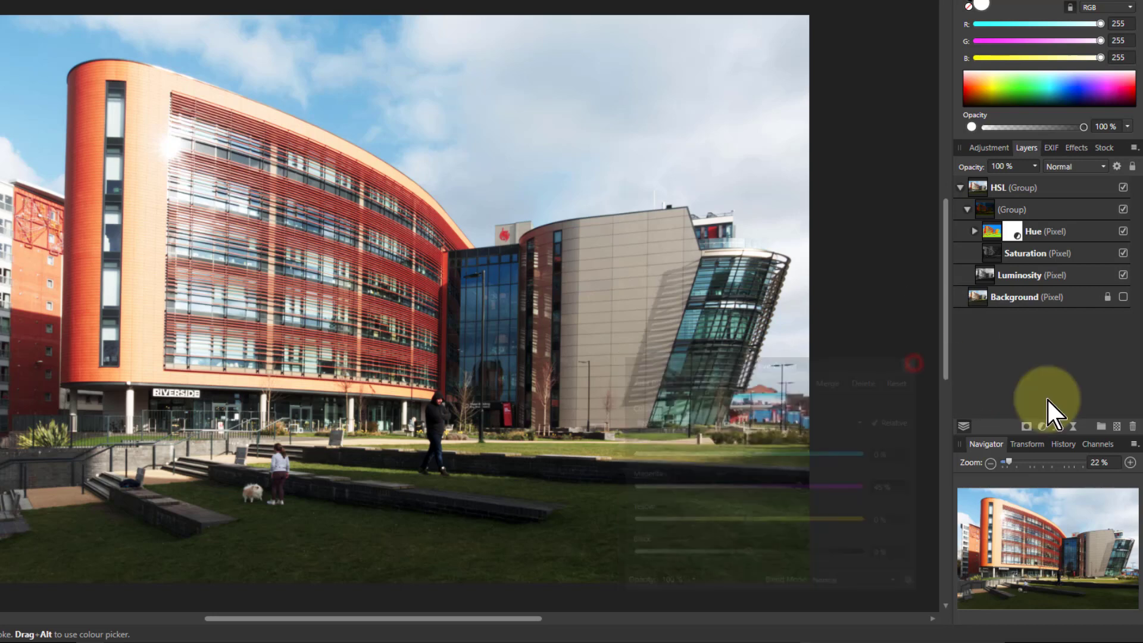
- Isolate the Saturation layer, try a white brush stroke over the grass, and view the Hue layer in isolation
left_click(990, 253)
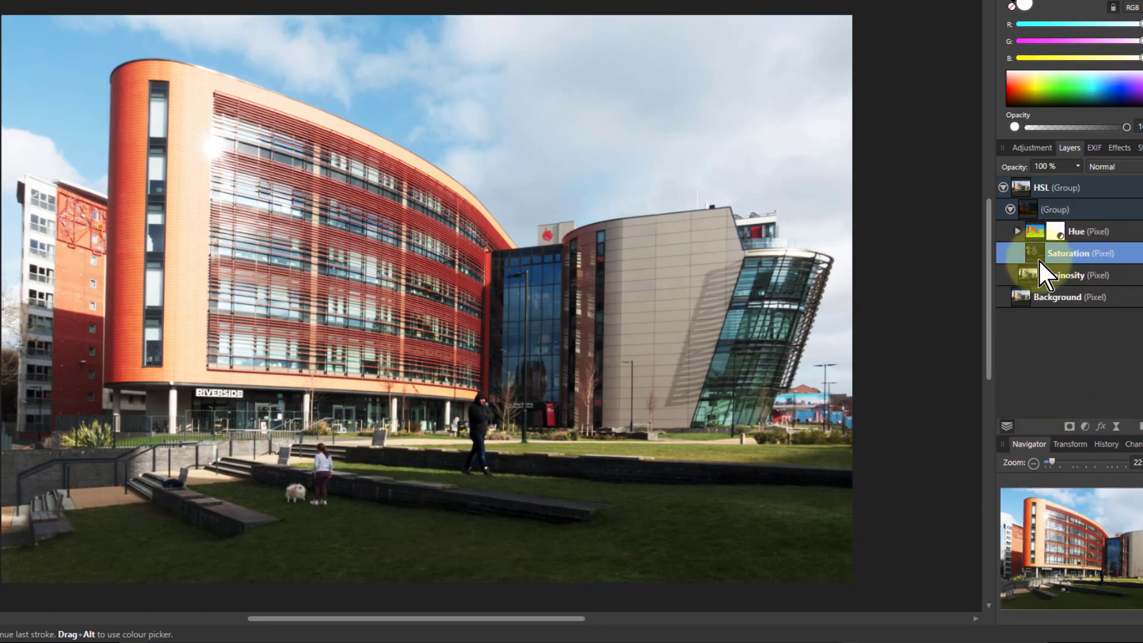
left_click(1038, 259, "alt")
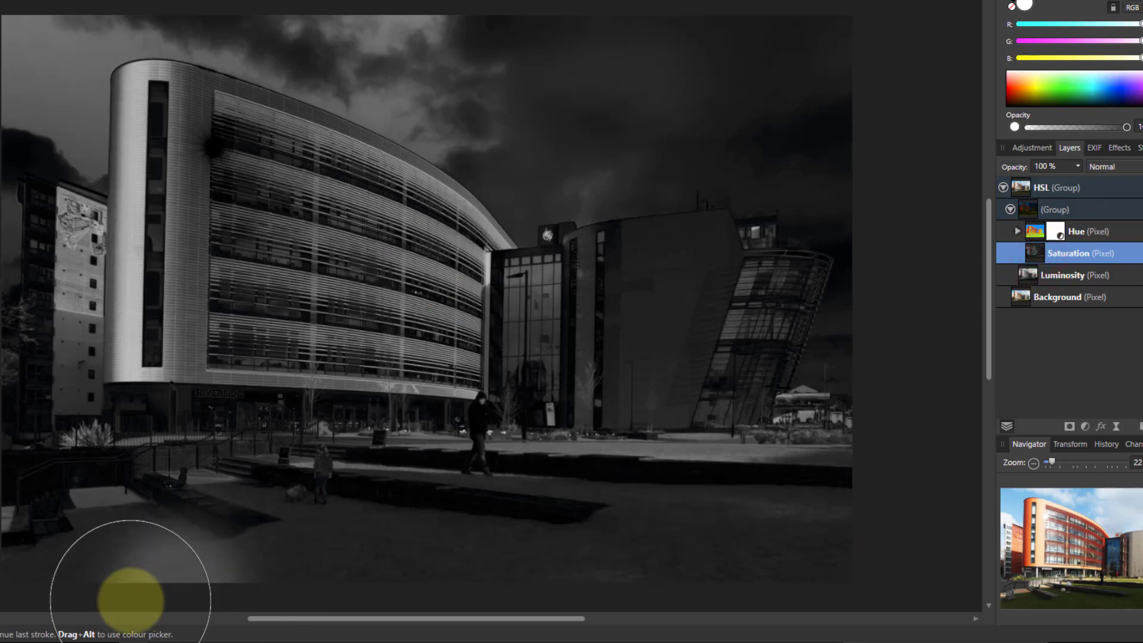
mouse_move(45, 587)
left_mouse_down()
mouse_move(224, 553)
mouse_move(513, 528)
mouse_move(878, 523)
mouse_move(454, 526)
mouse_move(137, 556)
mouse_move(273, 490)
left_mouse_up()
left_click(1042, 248, "alt")
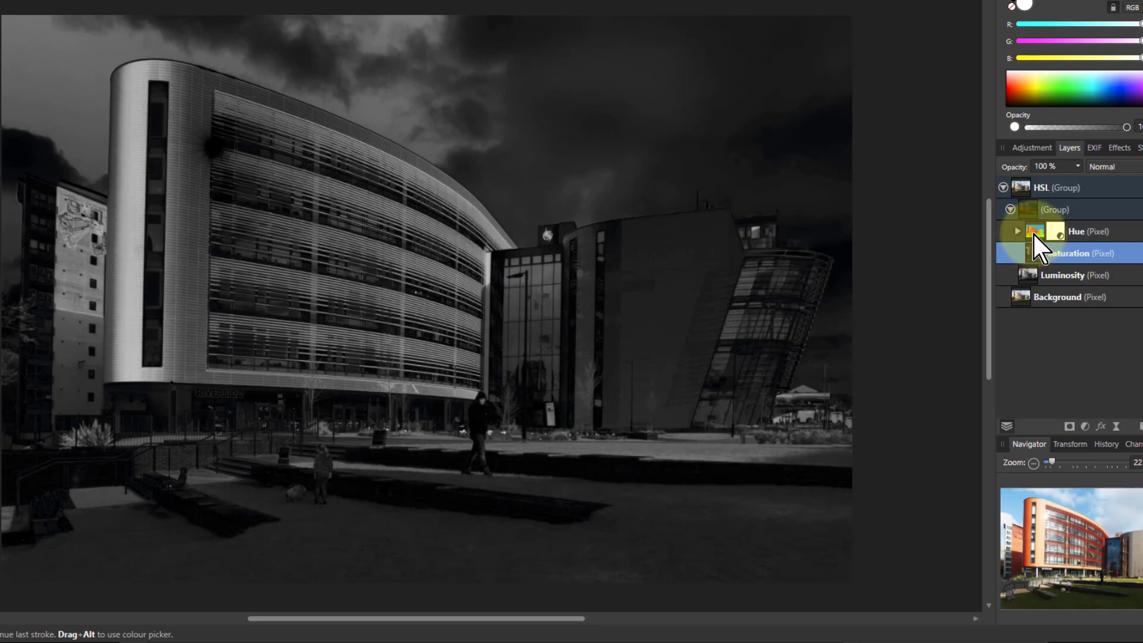
left_click(1033, 234, "alt")
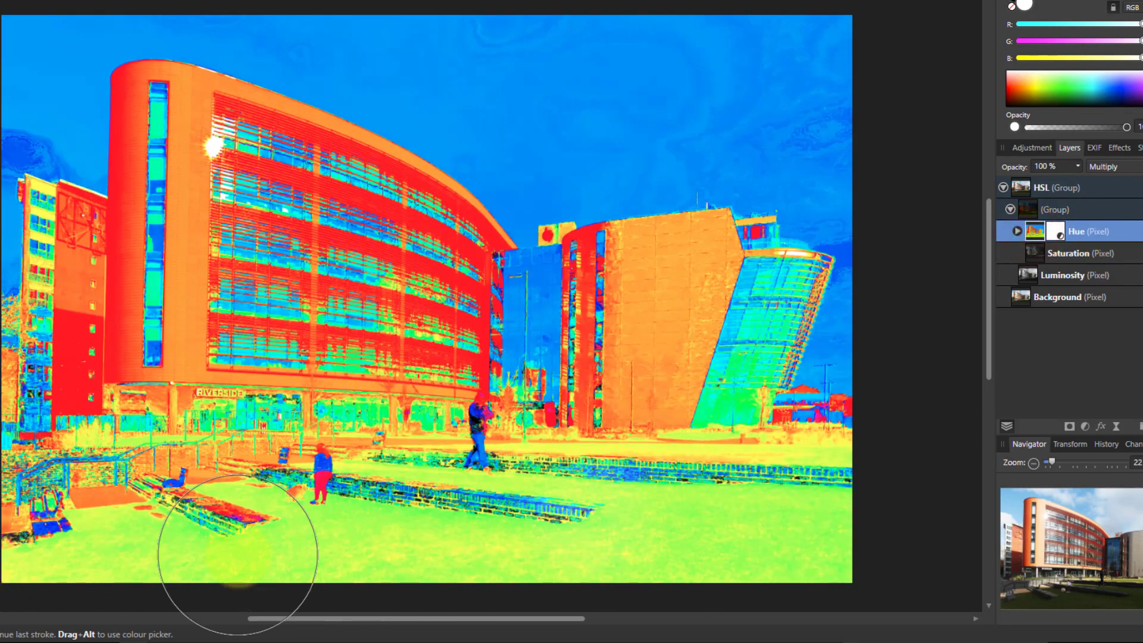
- Paint white over the lawn on the Saturation layer to strengthen the colour of the grass
left_click(1043, 252)
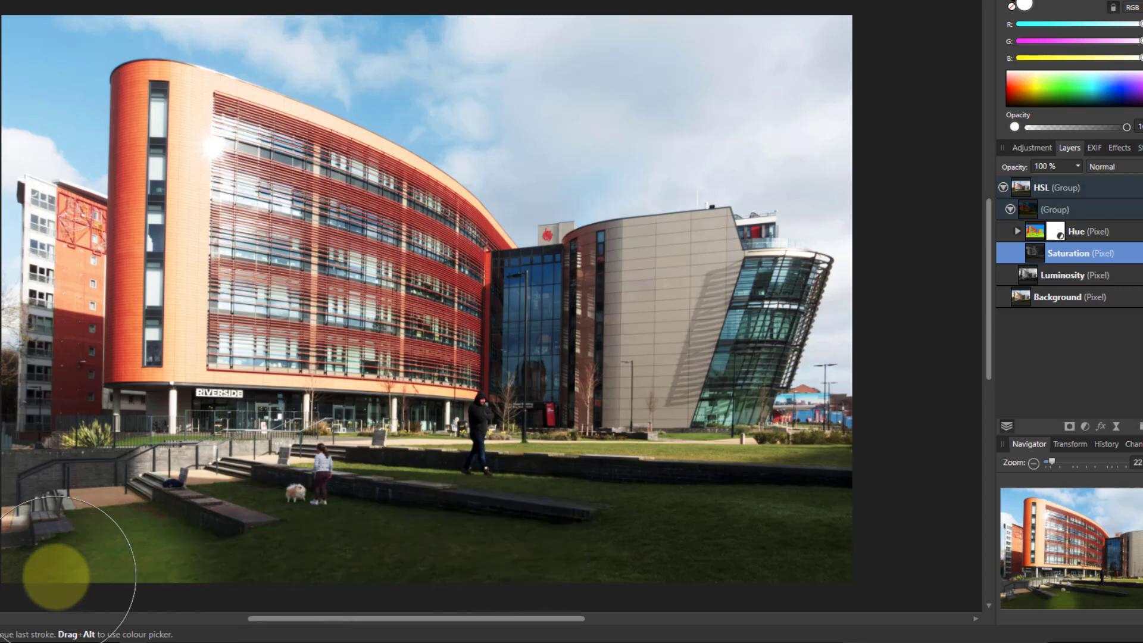
mouse_move(18, 571)
left_mouse_down()
mouse_move(355, 541)
mouse_move(816, 530)
mouse_move(563, 510)
mouse_move(0, 592)
left_mouse_up()
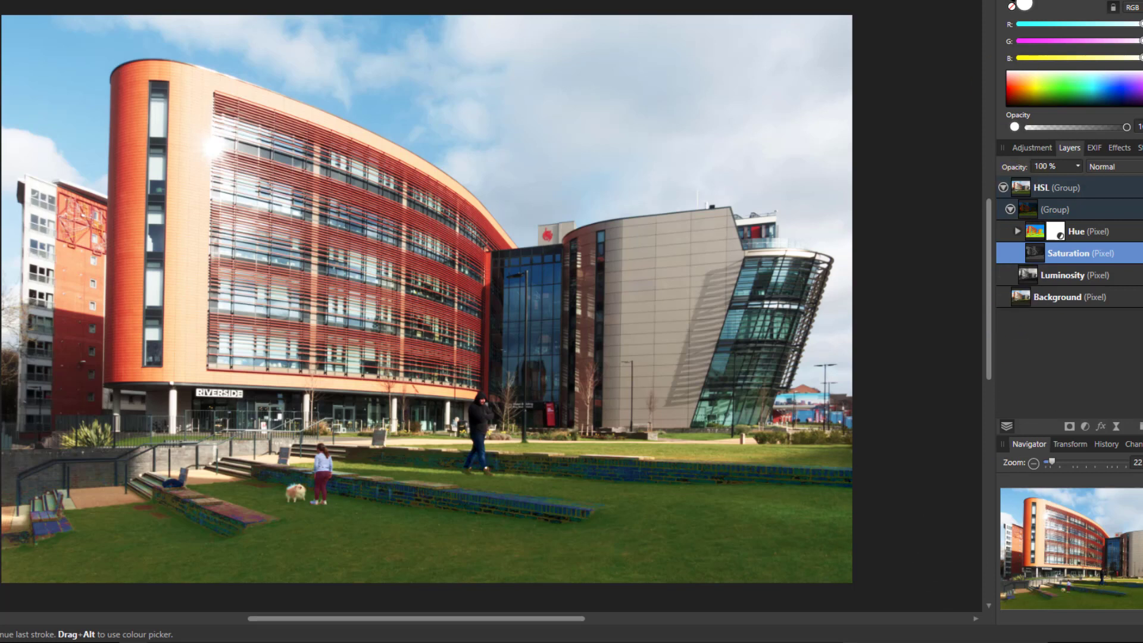
- Switch the brush colour to black, try desaturating the walking man with a smaller brush, and undo the stroke
left_click(1017, 2)
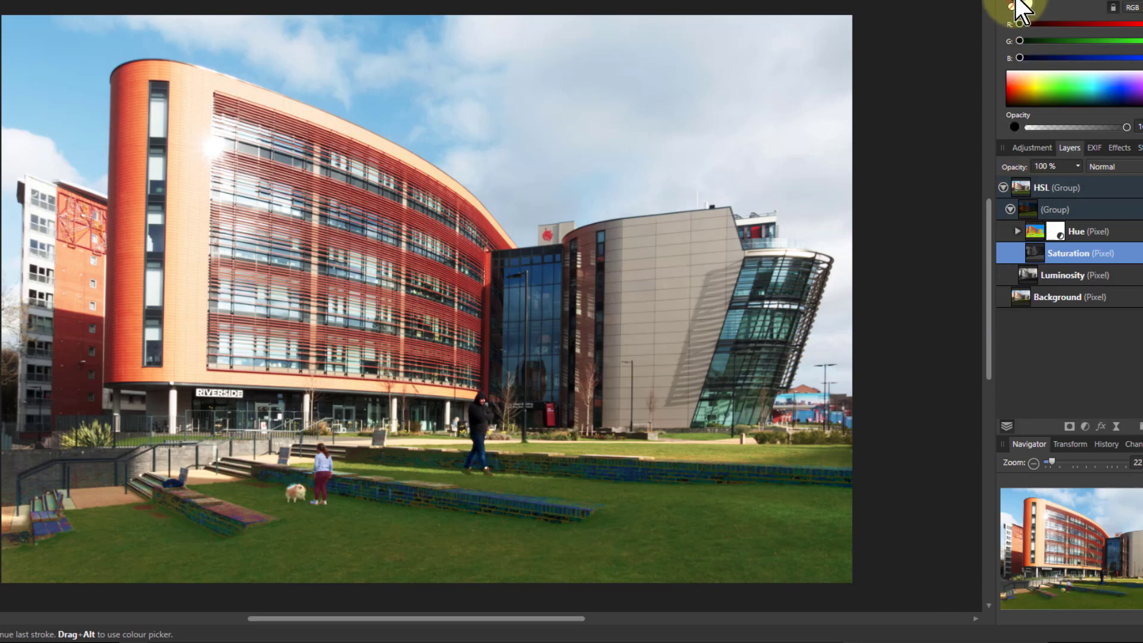
key("bracketleft")
key("bracketleft")
key("bracketleft")
key("bracketleft")
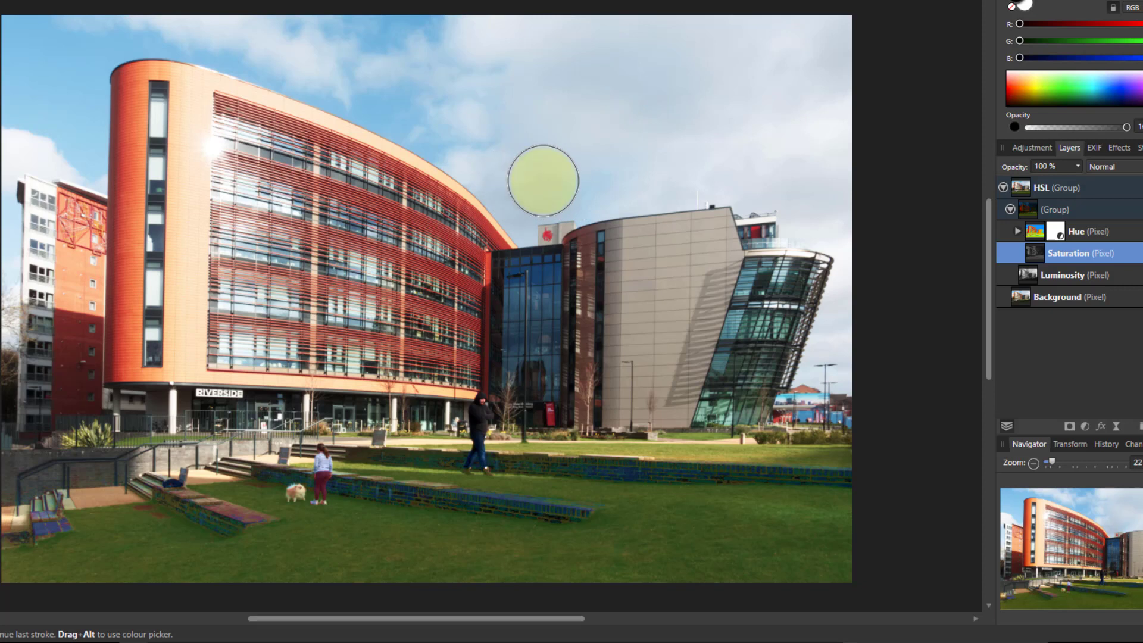
left_click_drag(515, 467, 492, 444)
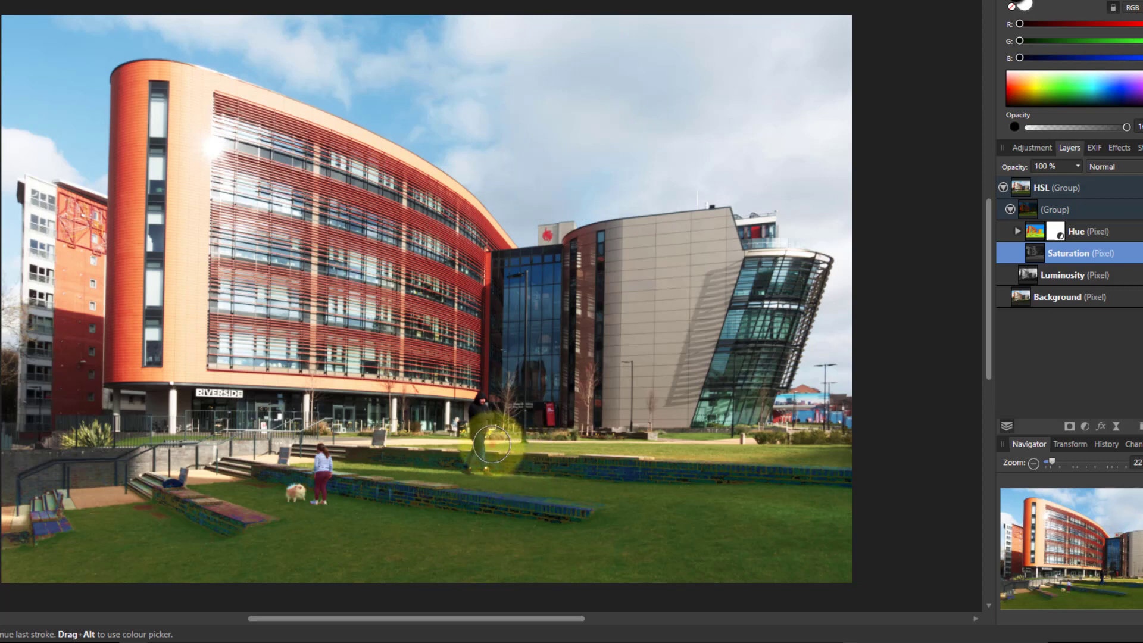
key("ctrl+z")
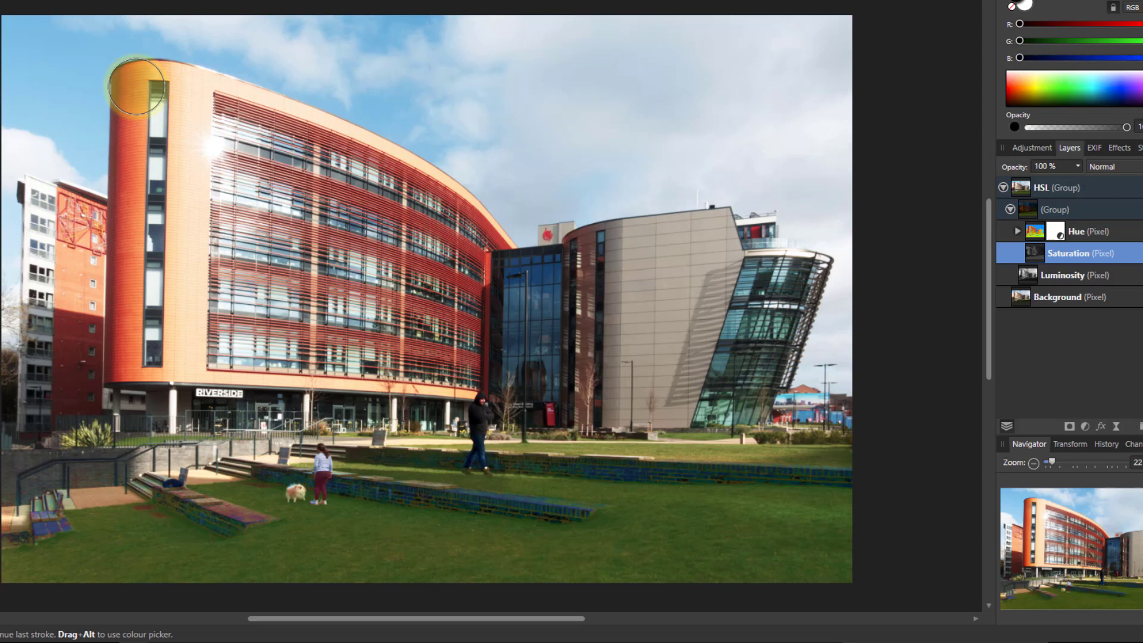
- Enlarge the brush and paint black down the curved end of the orange building on the Saturation layer
key("bracketright")
key("bracketright")
key("bracketright")
key("bracketright")
mouse_move(169, 213)
left_mouse_down()
mouse_move(194, 411)
mouse_move(161, 45)
mouse_move(179, 381)
left_mouse_up()
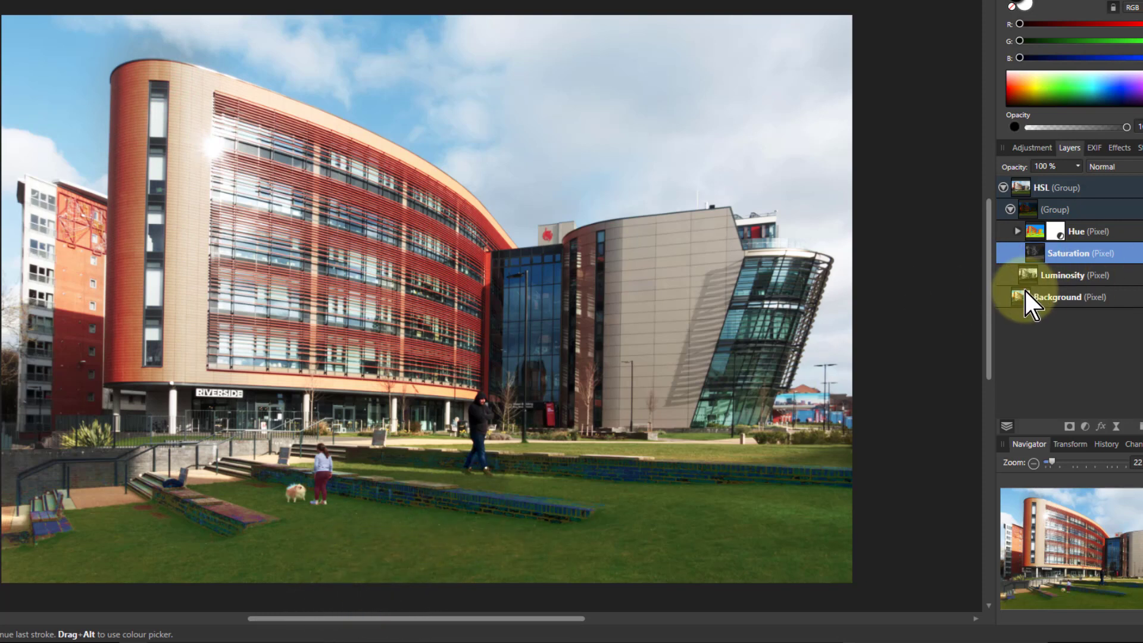
- Brush around the orange building's upper curved end on the Luminosity layer and swap the painting colour to white
left_click(1035, 276)
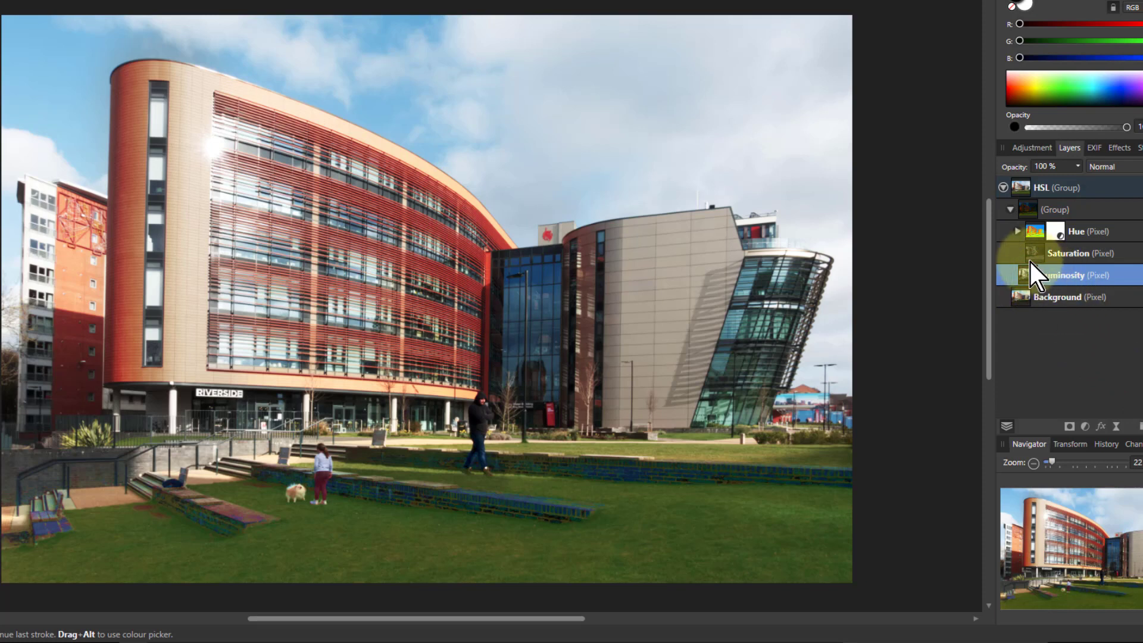
mouse_move(643, 143)
left_mouse_down()
mouse_move(579, 179)
mouse_move(464, 179)
mouse_move(204, 104)
left_mouse_up()
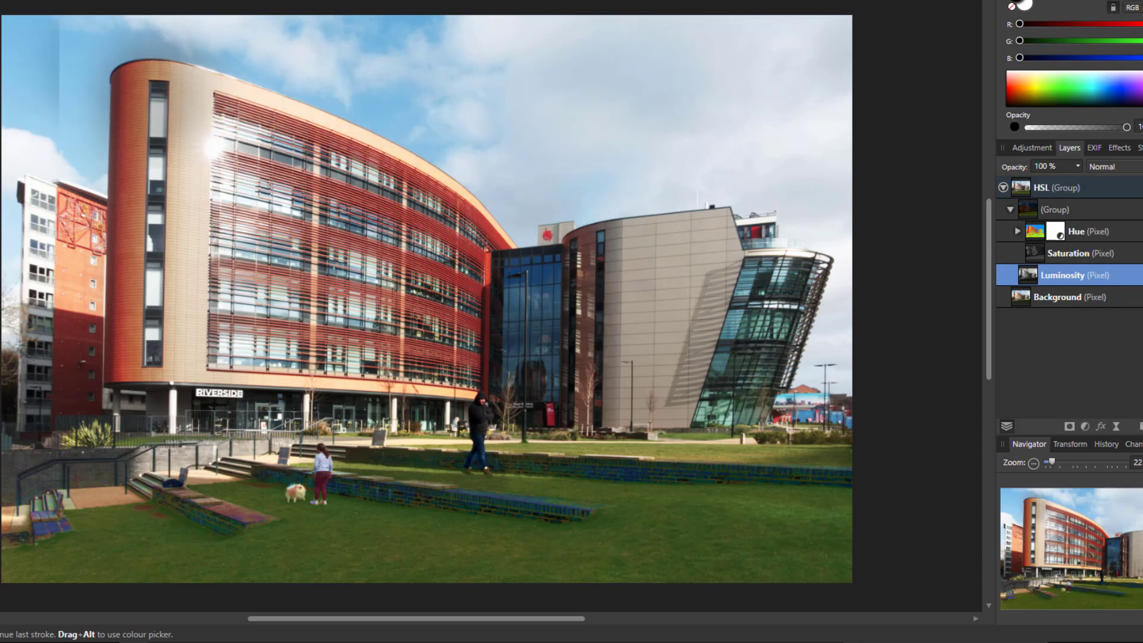
key("x")
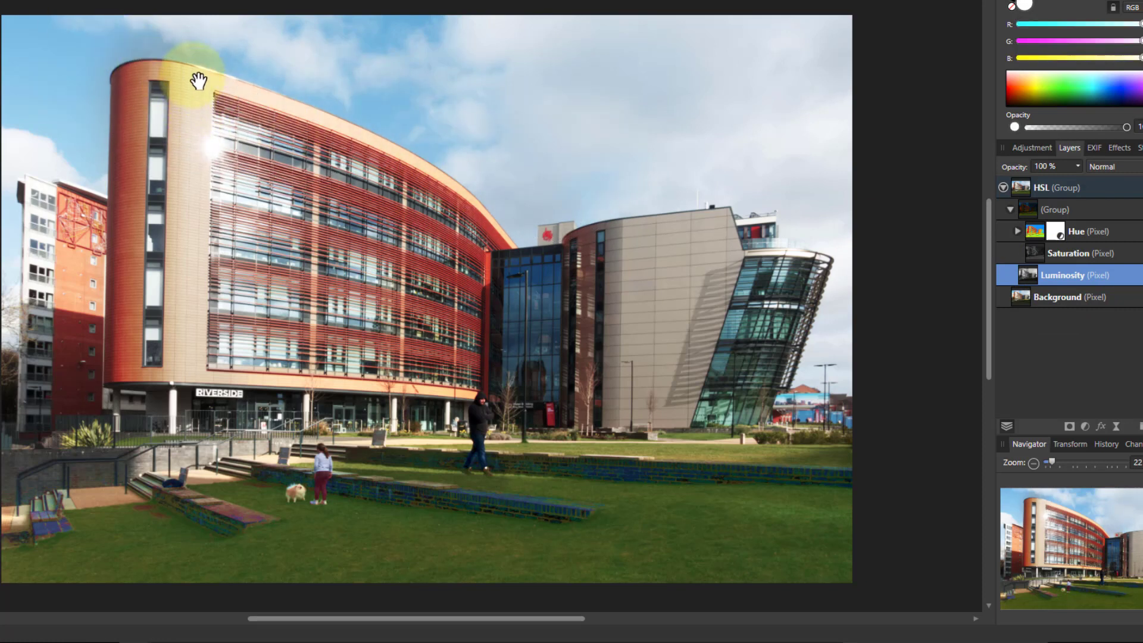
- Add a live High Pass filter to the Luminosity layer and set the filter's blend mode to Linear Light
scroll(181, 54, "up", 4)
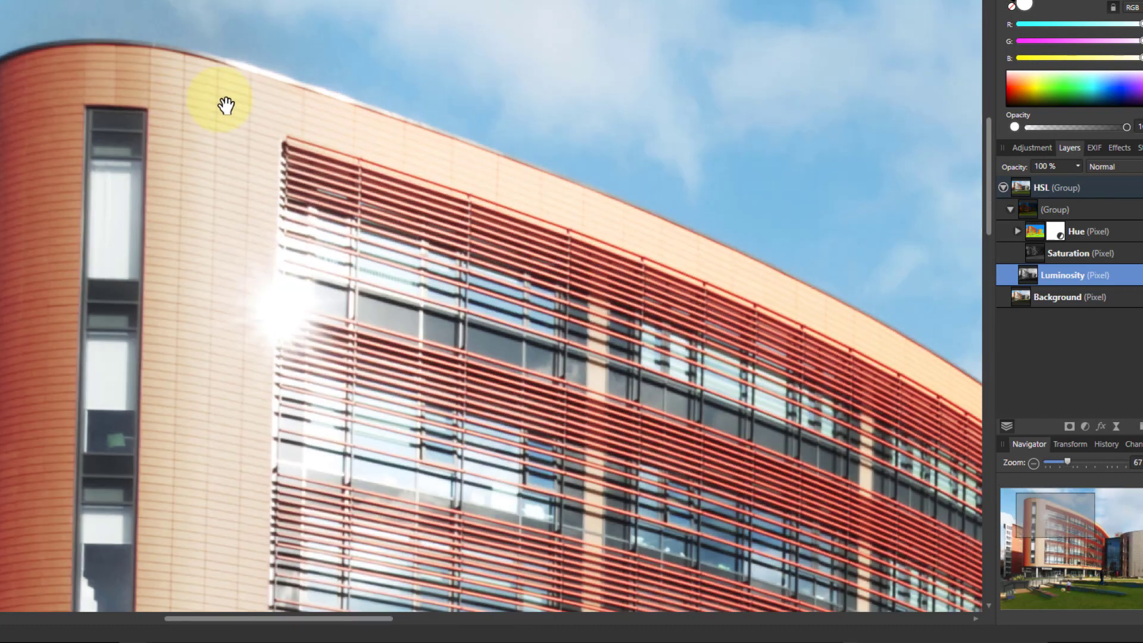
scroll(226, 106, "up", 2)
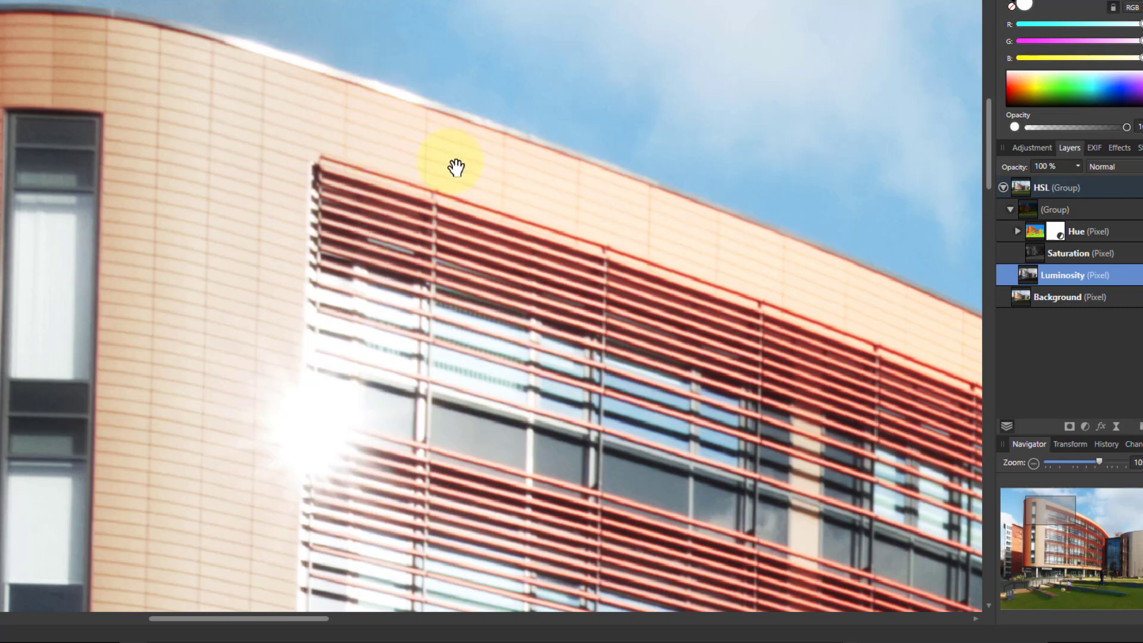
left_click(1117, 426)
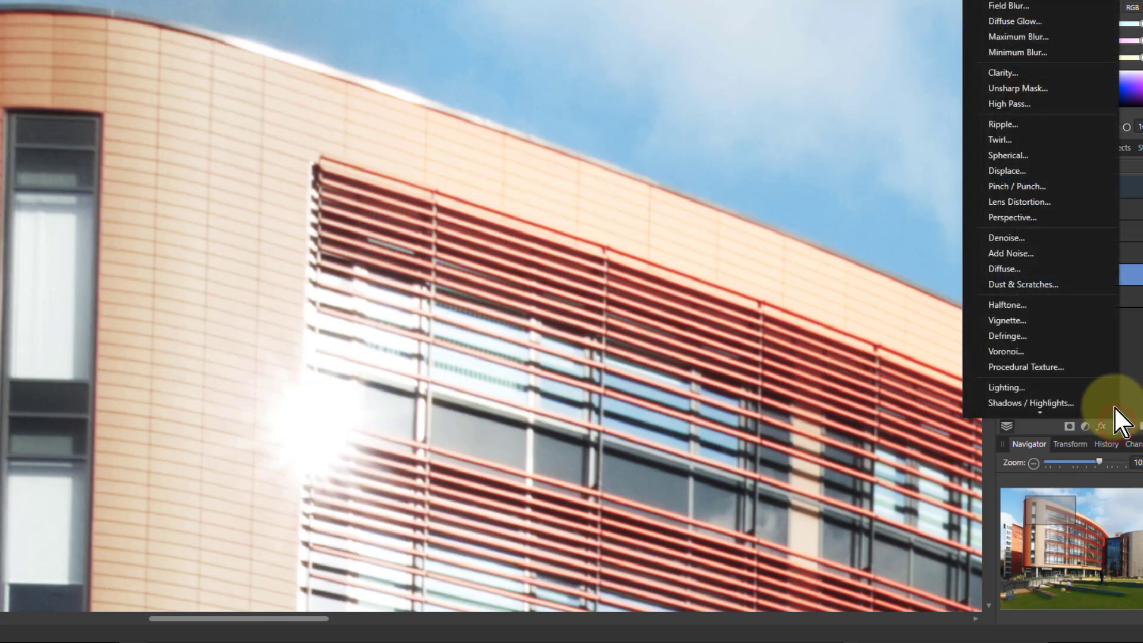
left_click(1046, 103)
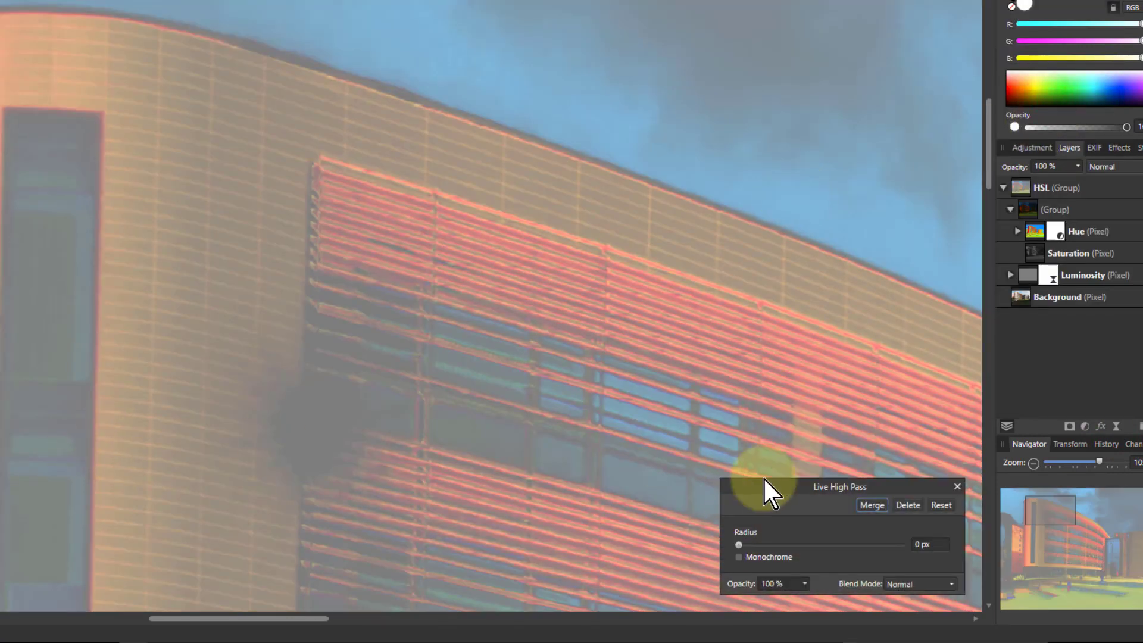
left_click(912, 586)
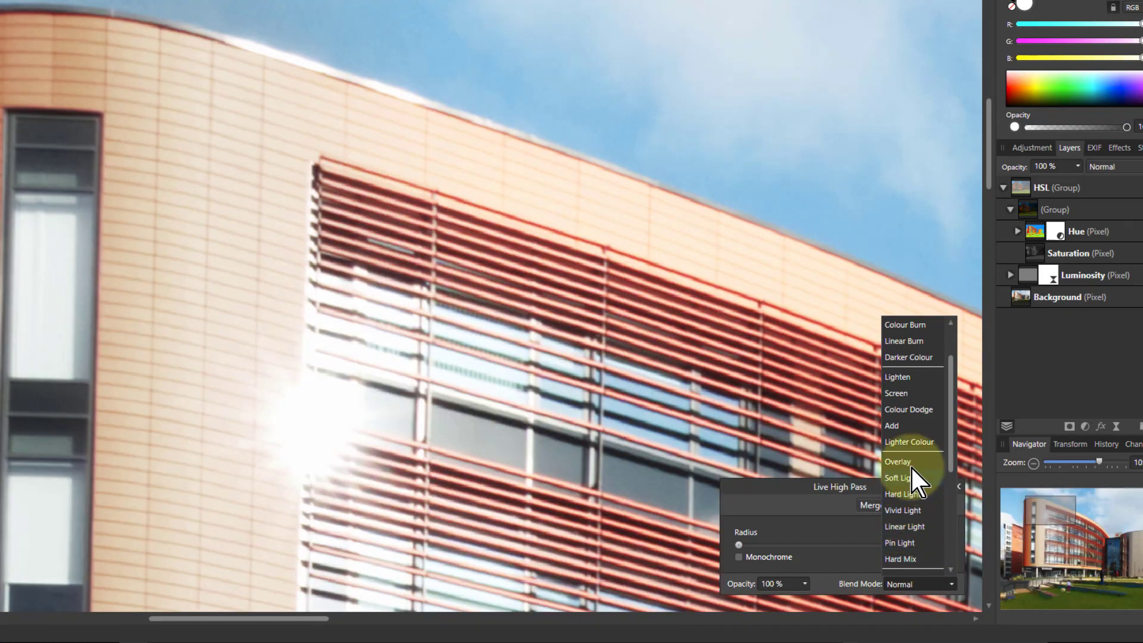
left_click(903, 528)
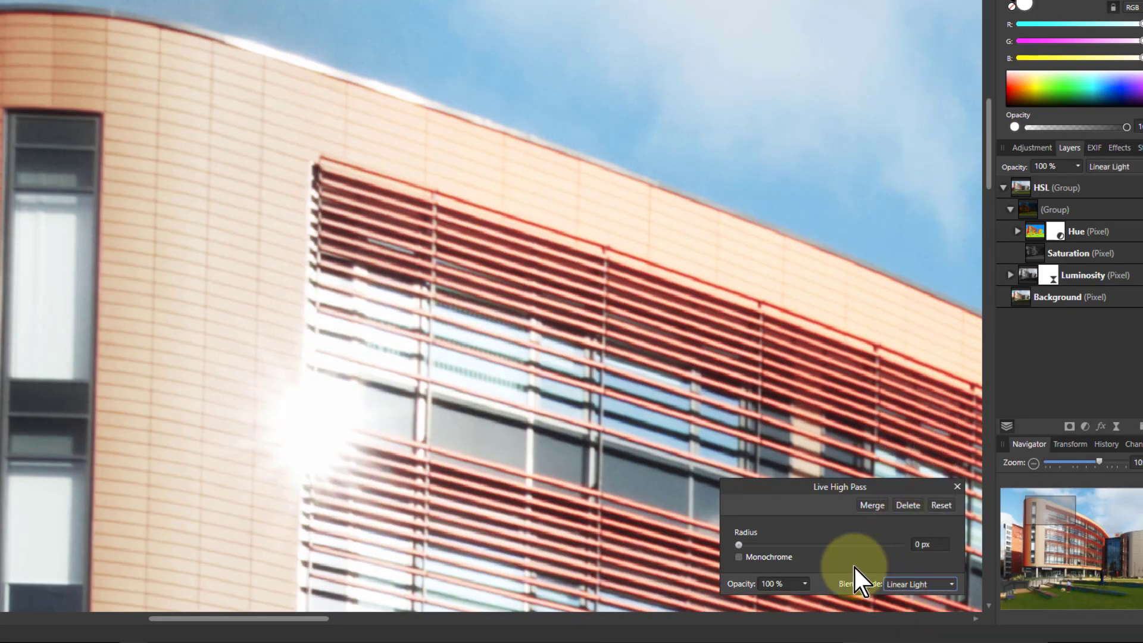
- Make the Luminosity layer's High Pass filter monochrome and set its radius to 1.3 px
left_click(739, 557)
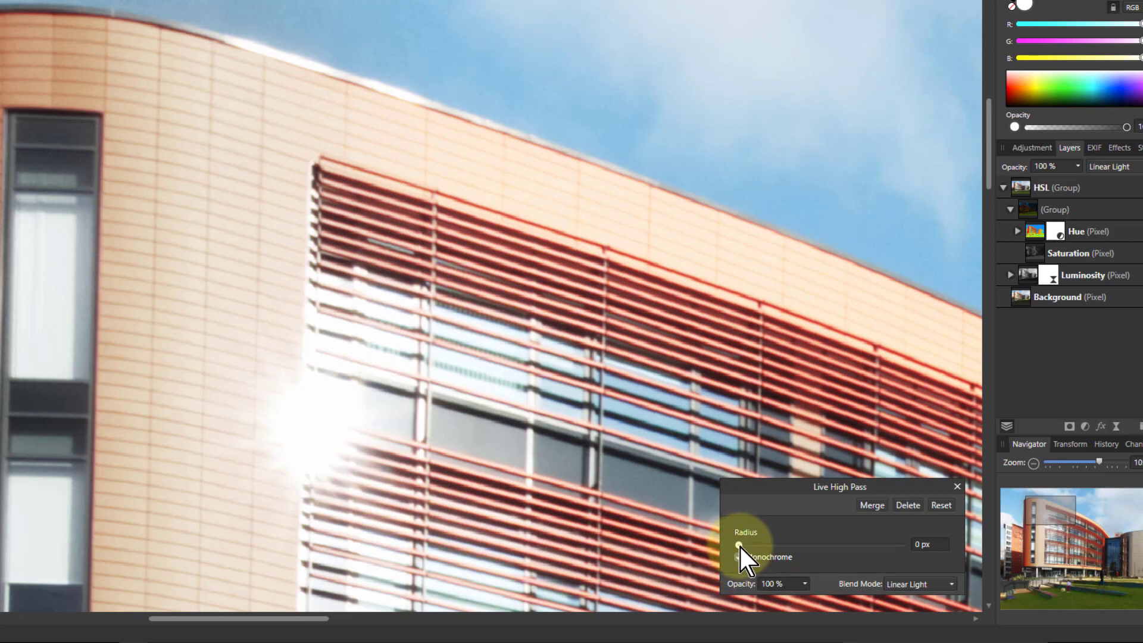
left_click_drag(740, 546, 1026, 544)
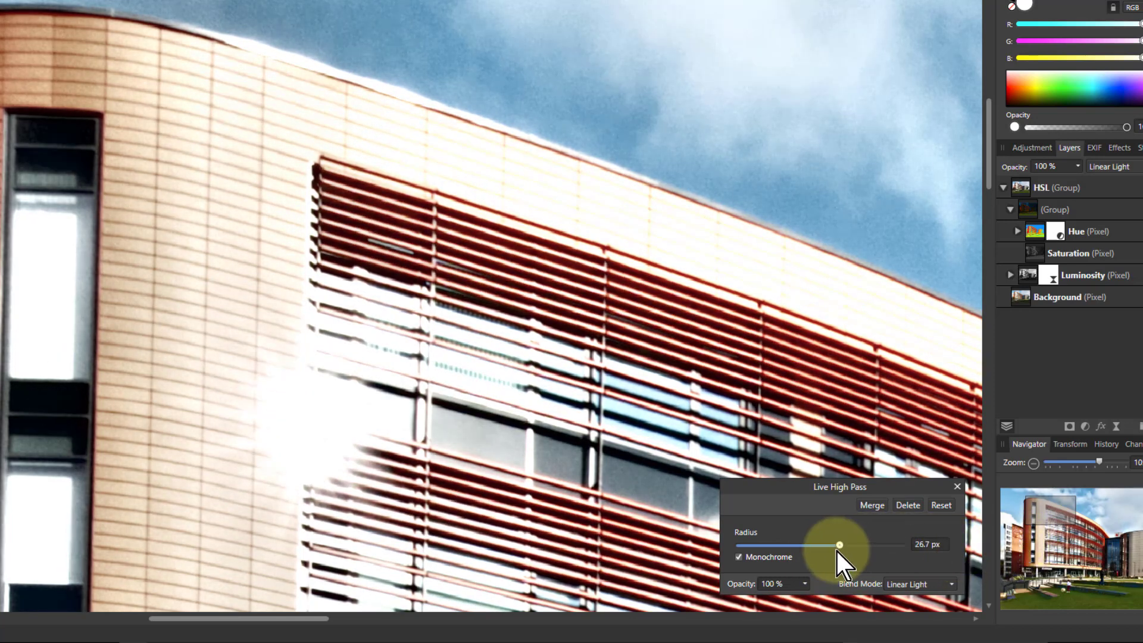
left_click_drag(836, 548, 768, 552)
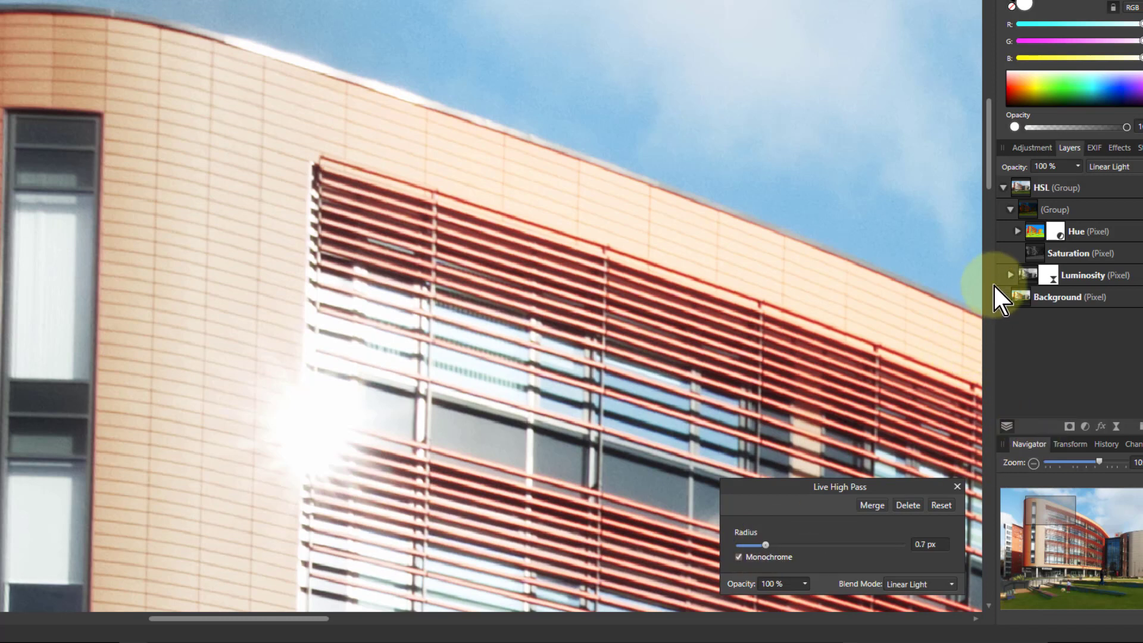
left_click(1011, 275)
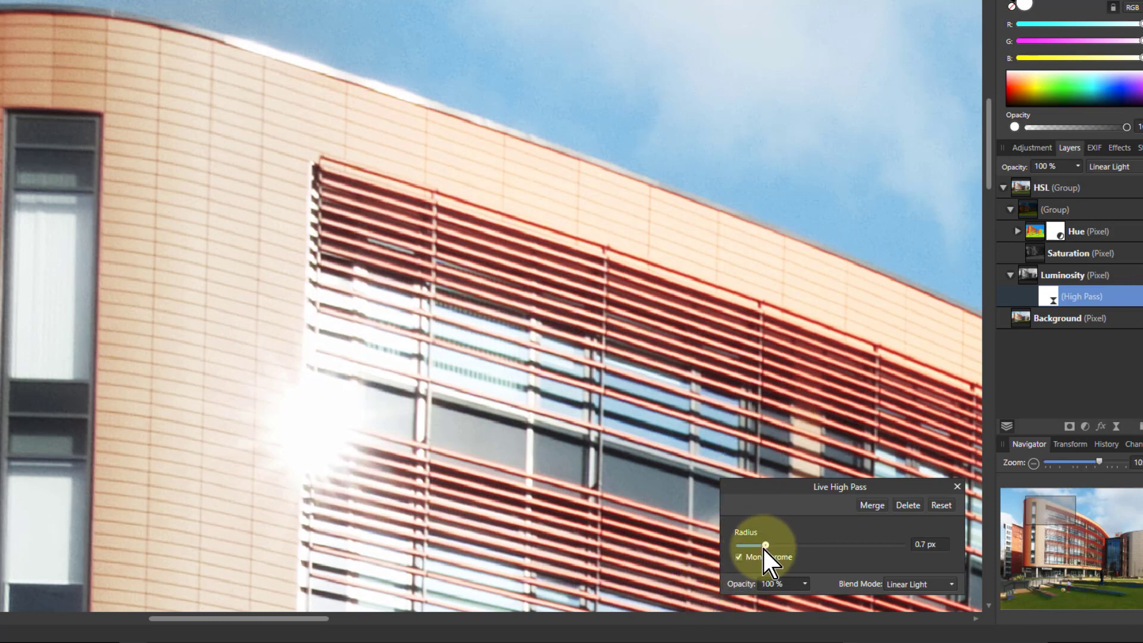
left_click_drag(782, 550, 776, 549)
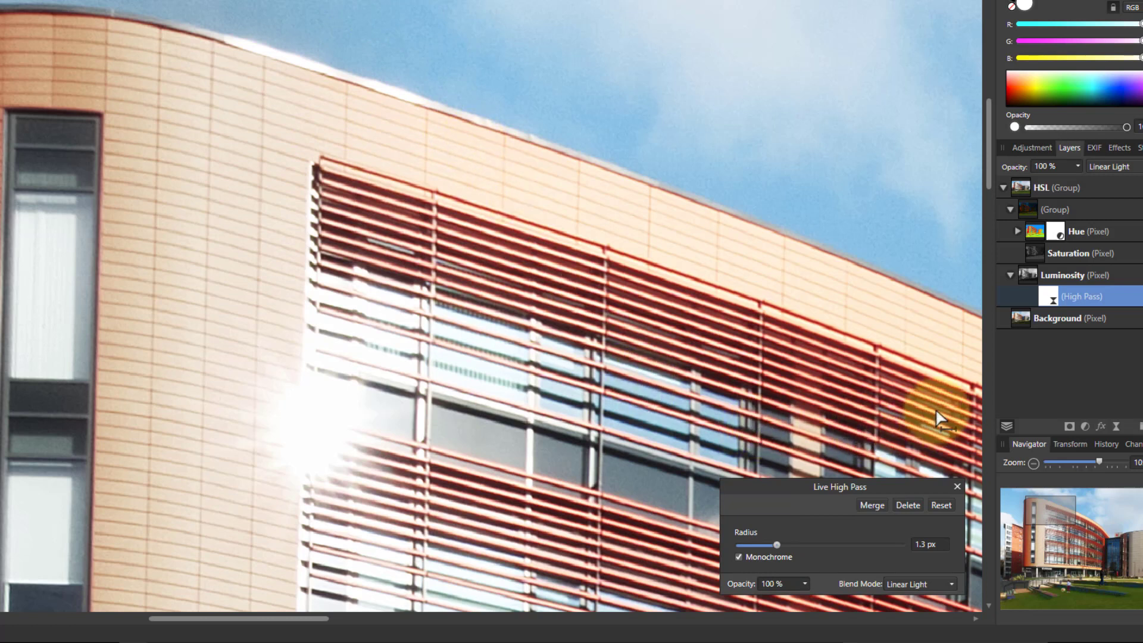
left_click_drag(1059, 256, 1001, 242)
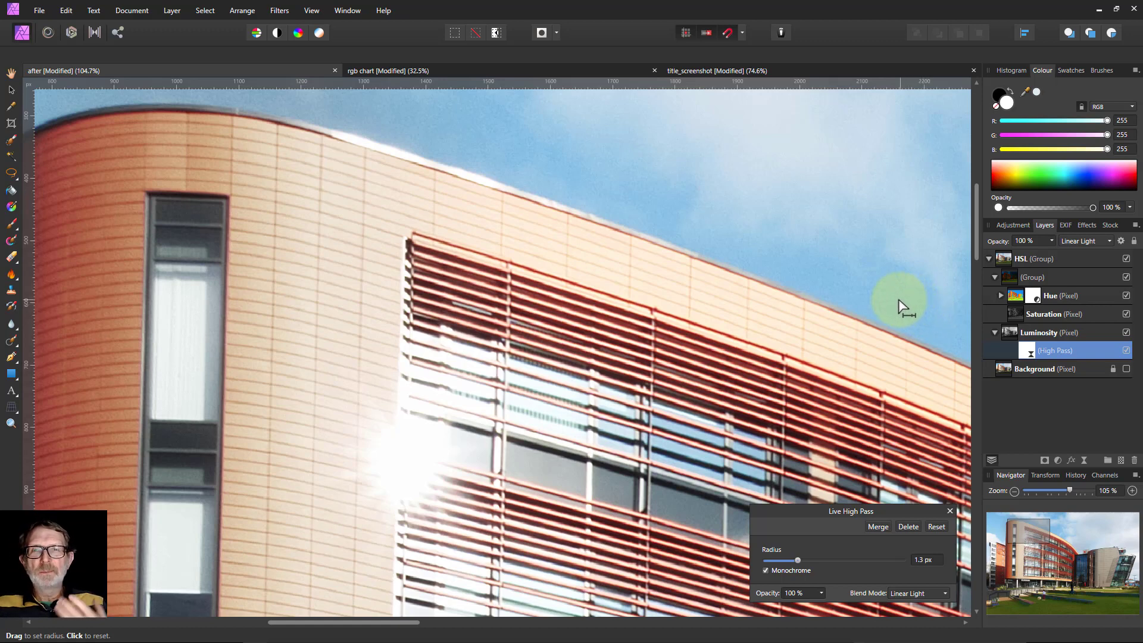
- Switch to the rgb chart document and deselect the rectangle beside the bars
left_click(470, 71)
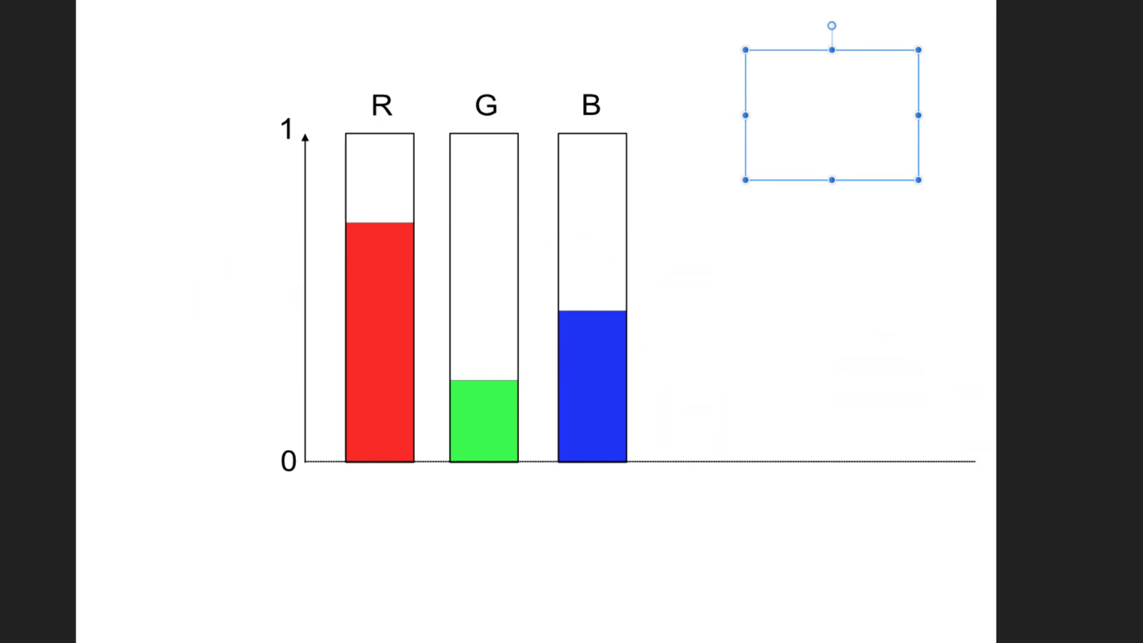
left_click(420, 517)
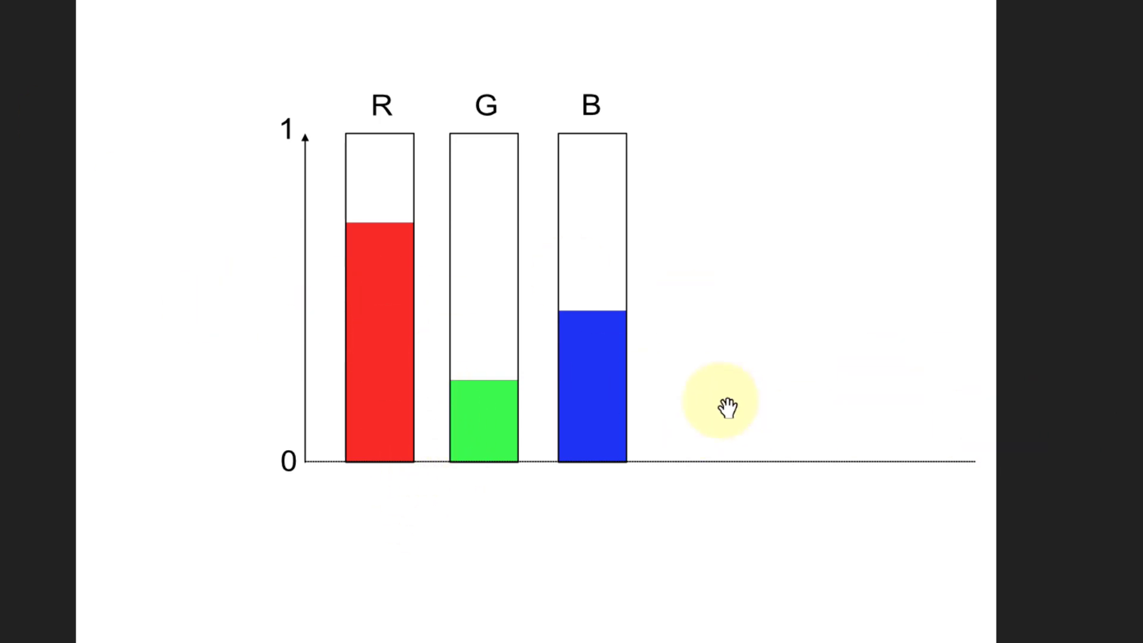
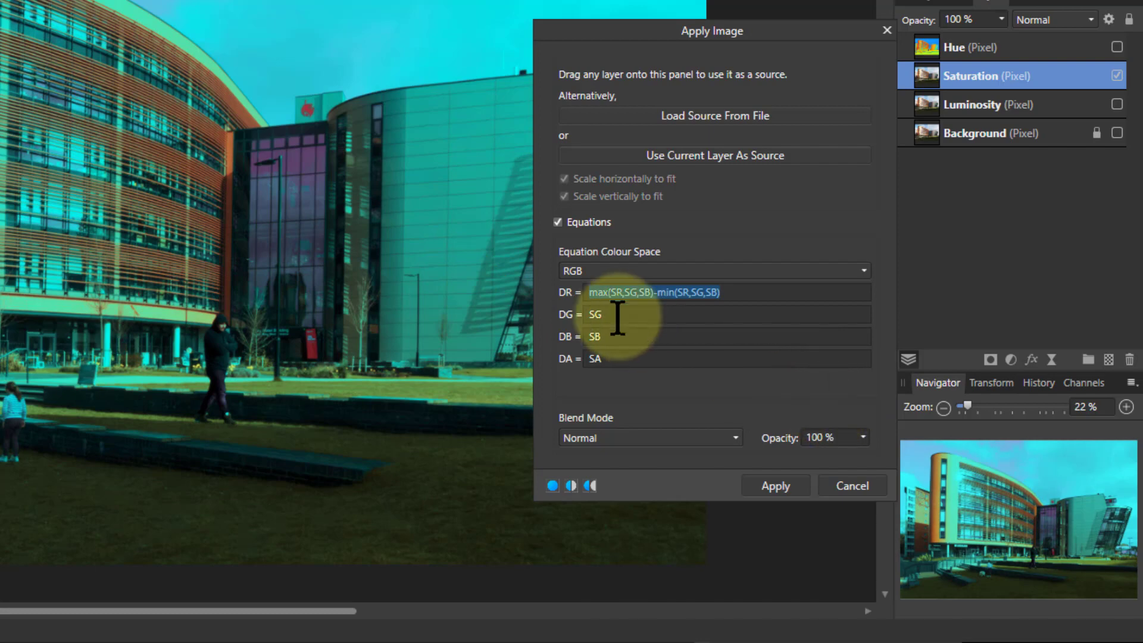
- Set the DG and DB equations to max(SR,SG,SB)-min(SR,SG,SB) and apply them to the Saturation layer
type("max(SR,SG,SB)-min(SR,SG,SB)")
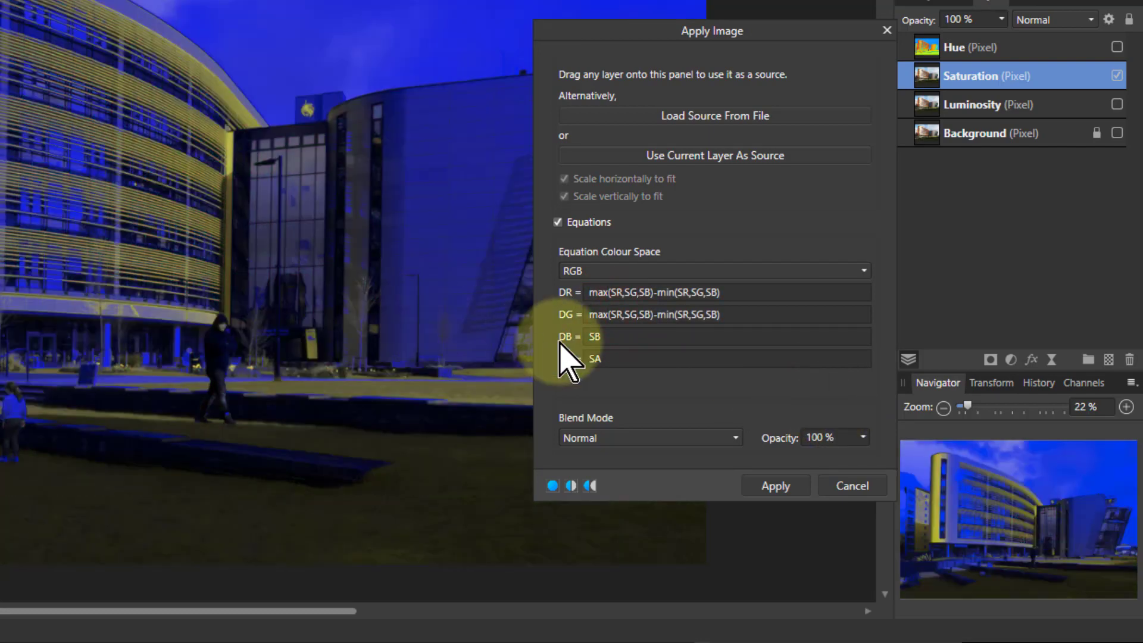
double_click(612, 337)
type("max(SR,SG,SB)-min(SR,SG,SB)")
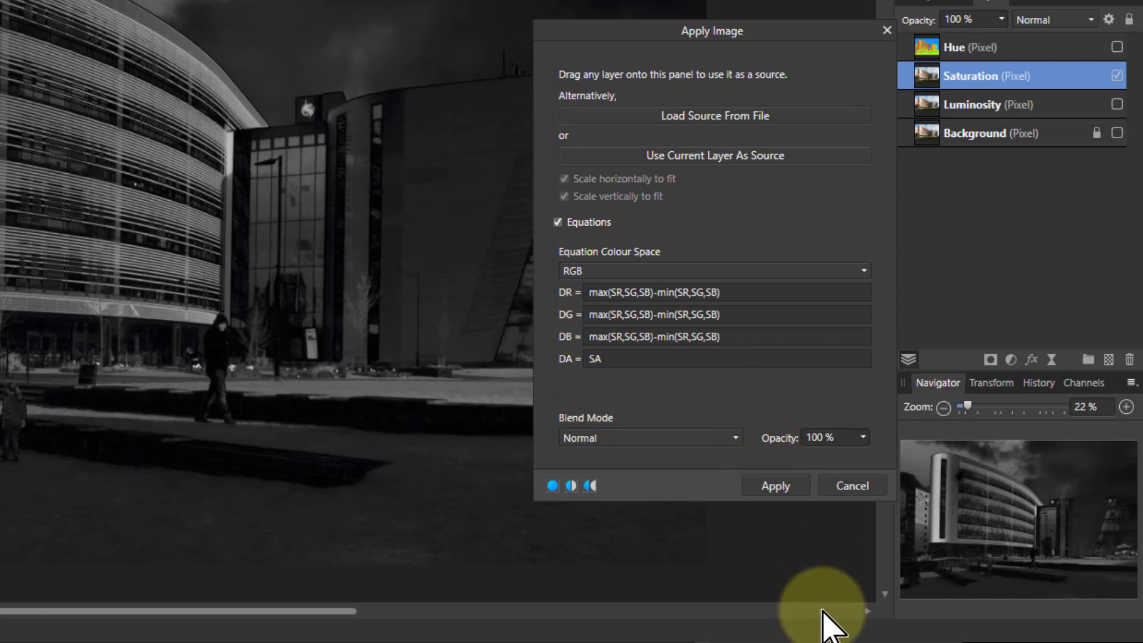
left_click(776, 487)
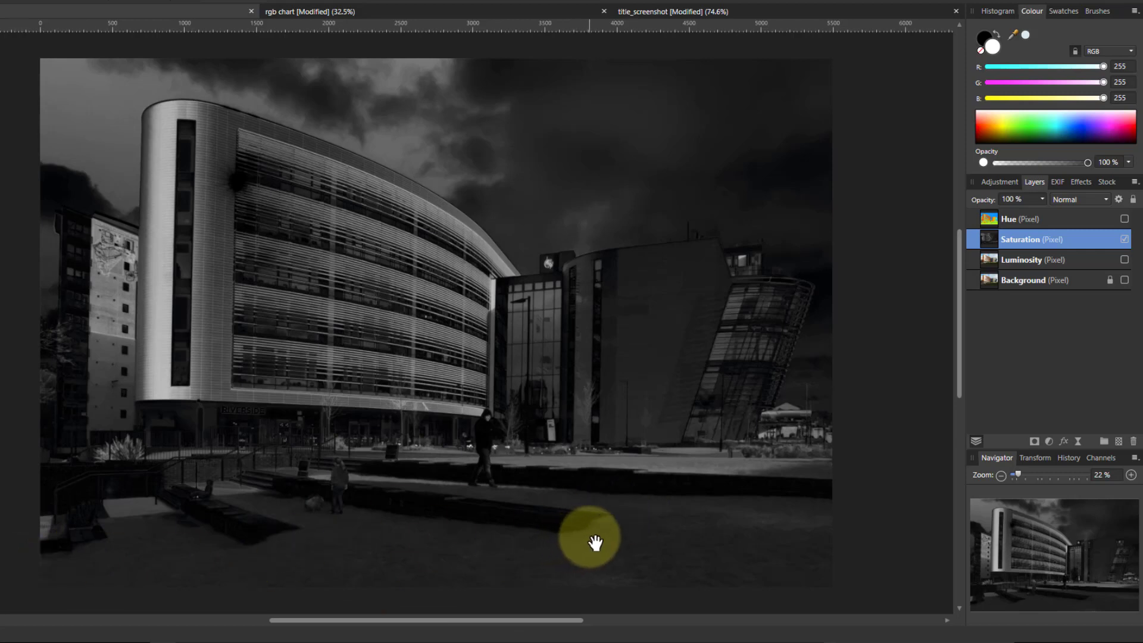
- Make the Hue layer visible, consult the rgb chart document, and set the Hue layer's blend mode to Multiply
left_click(1123, 218)
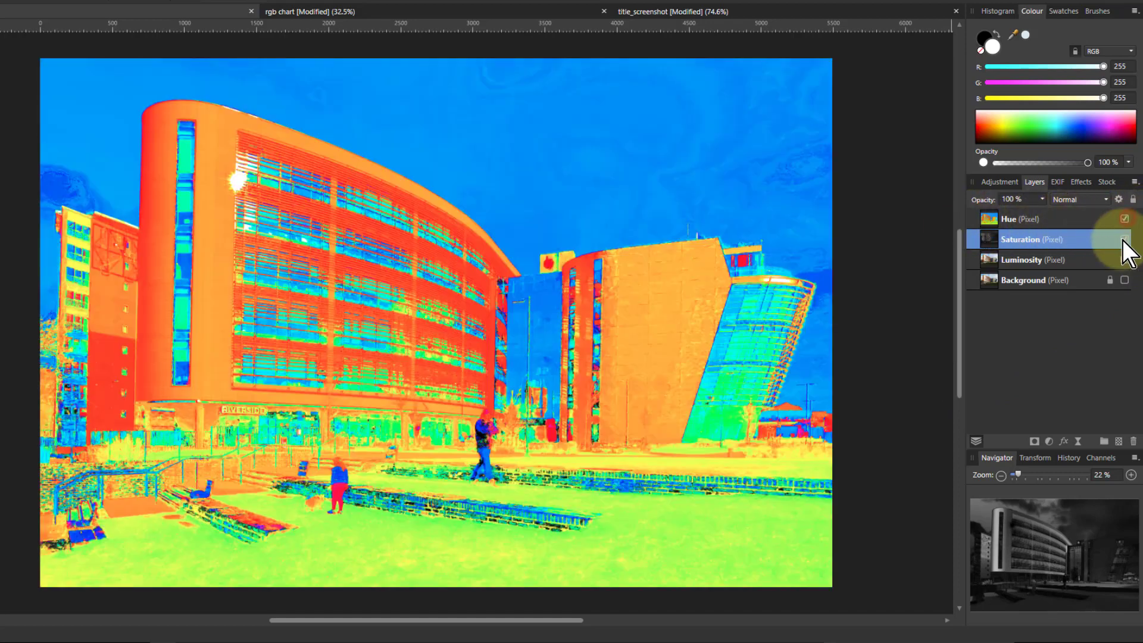
left_click(1002, 216)
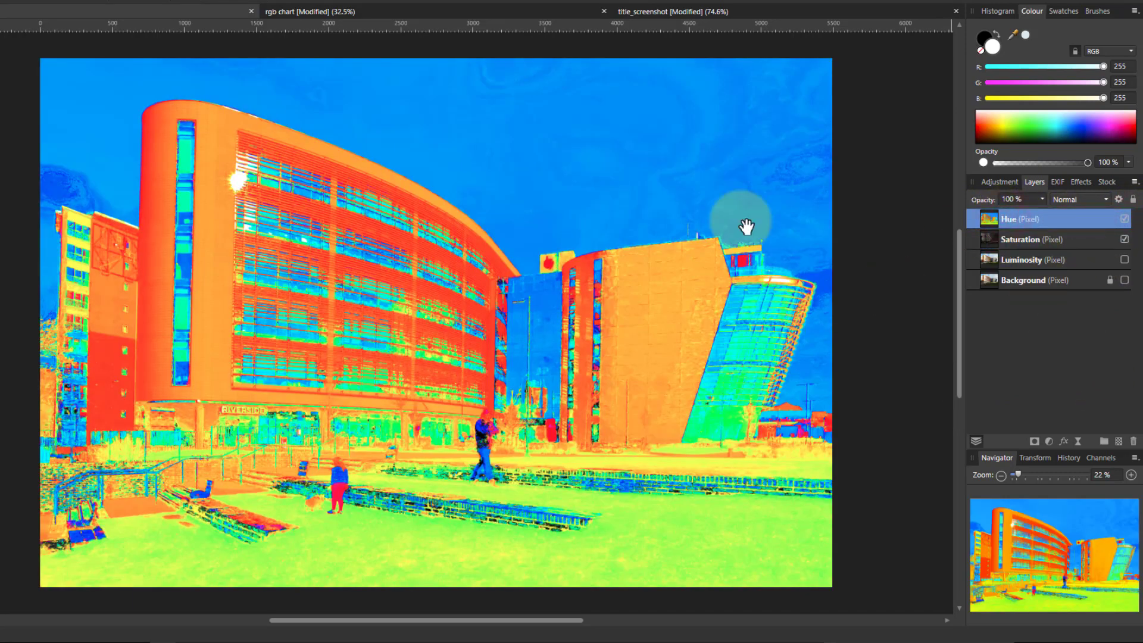
left_click(322, 13)
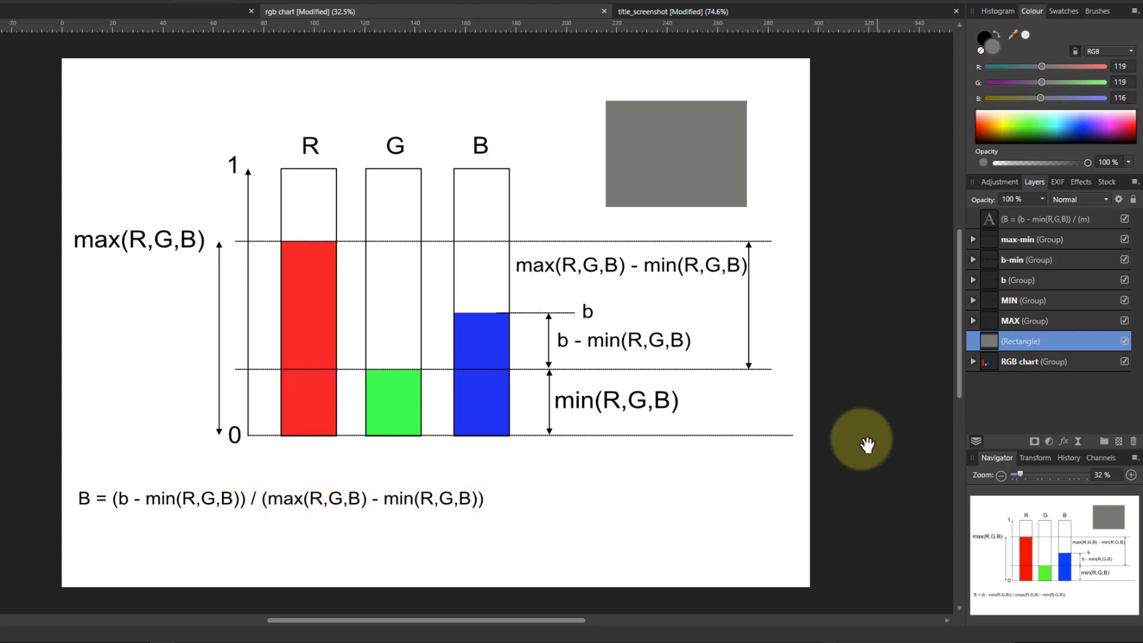
left_click(224, 13)
left_click(1080, 200)
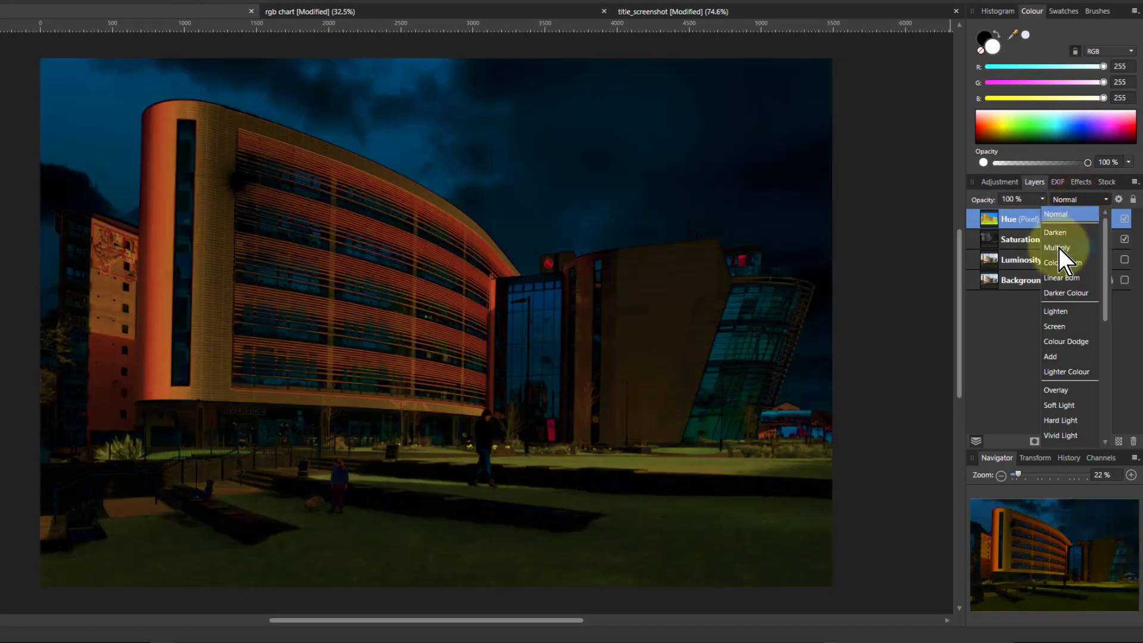
left_click(1058, 248)
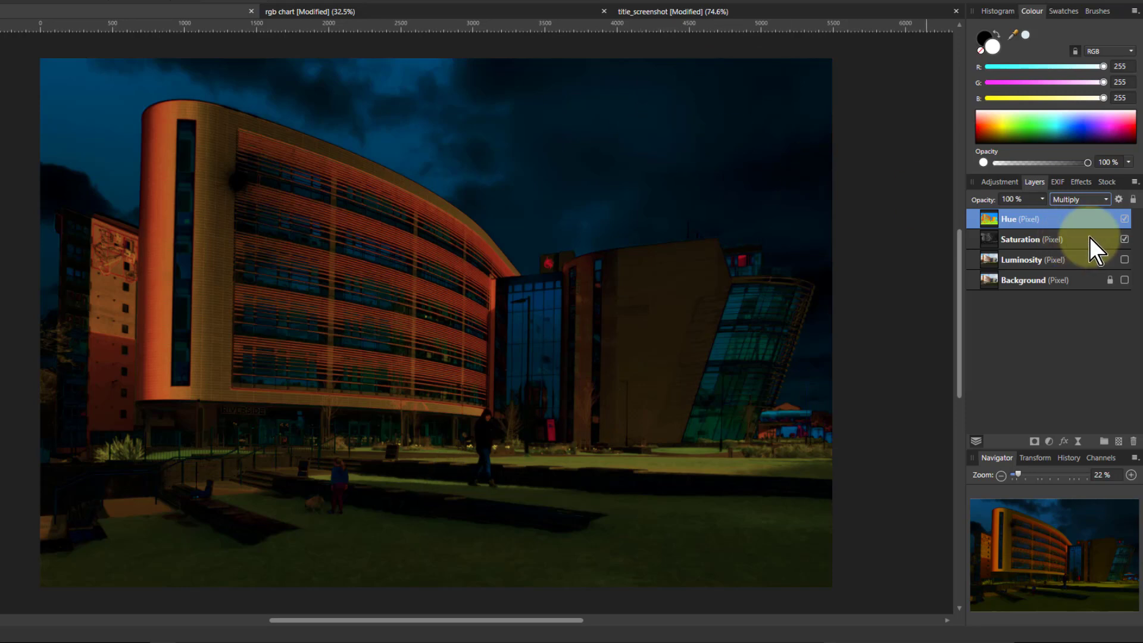
- Make Luminosity the only visible layer, select it, and check the min(R,G,B) level in the rgb chart document
left_click(1124, 219)
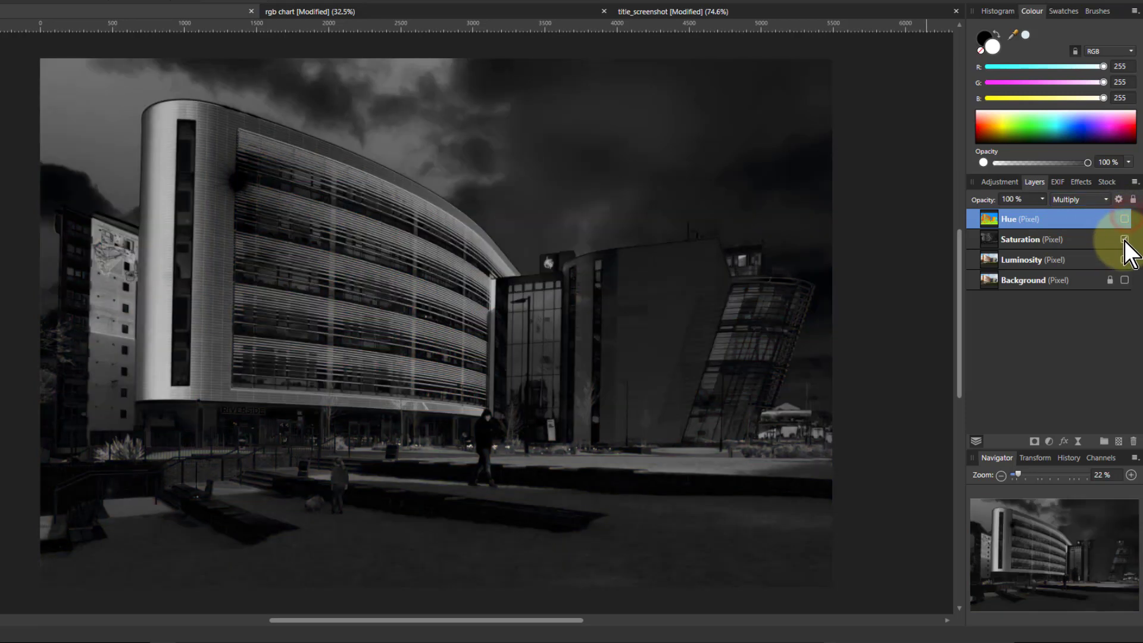
left_click(1124, 238)
left_click(1124, 260)
left_click_drag(990, 262, 1065, 250)
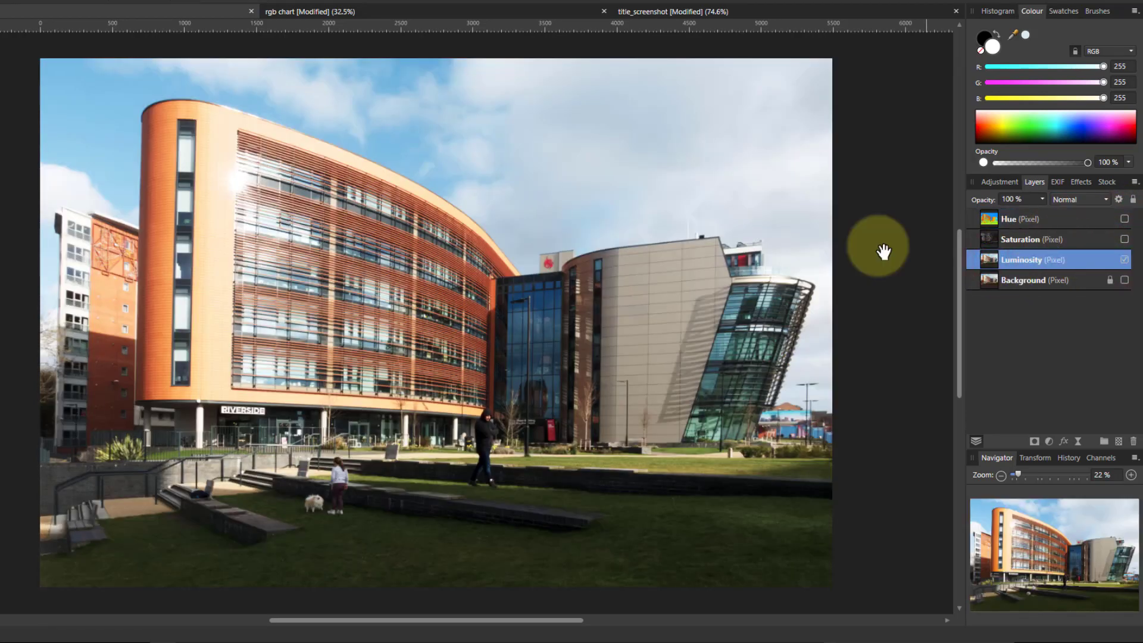
left_click(328, 12)
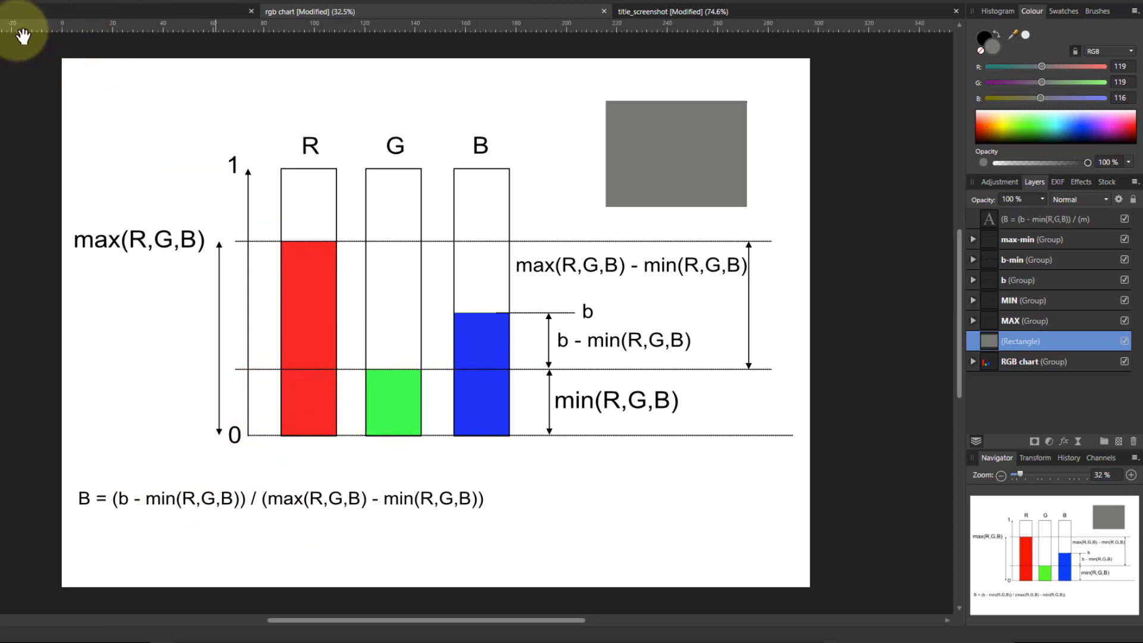
left_click(59, 10)
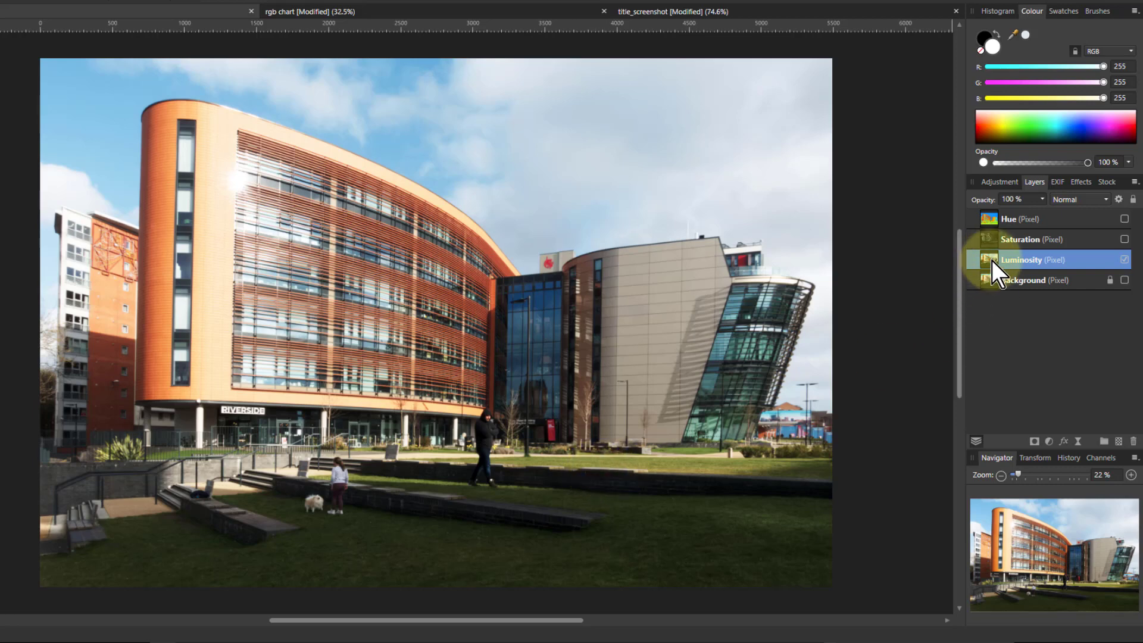
- Start Apply Image on the Luminosity layer with the current layer as source and equations enabled
left_click(51, 1)
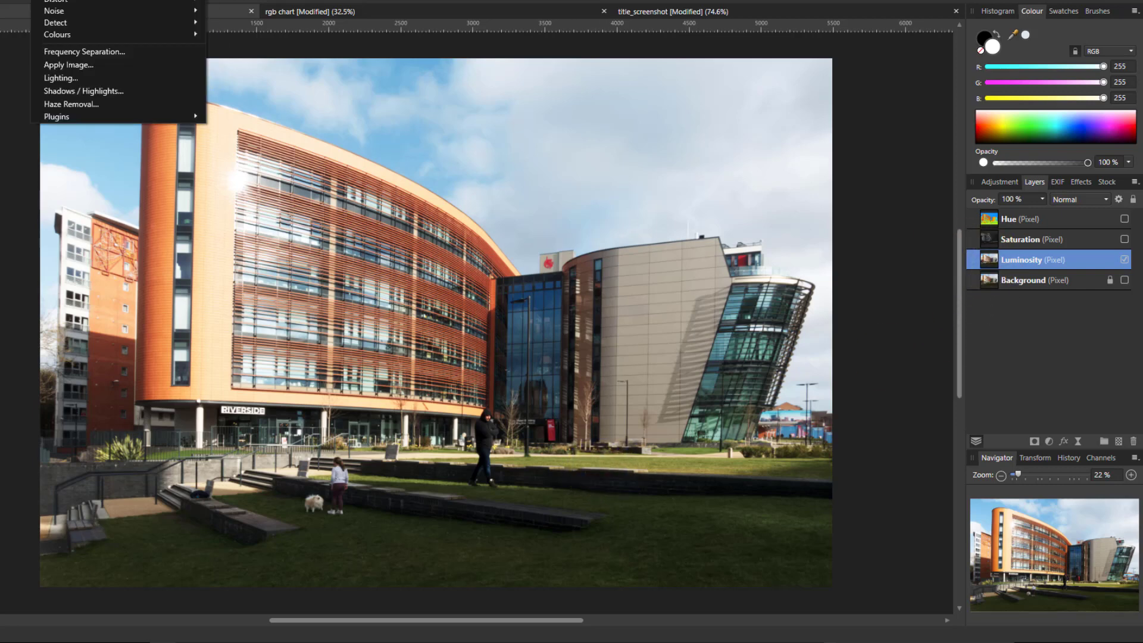
left_click(142, 64)
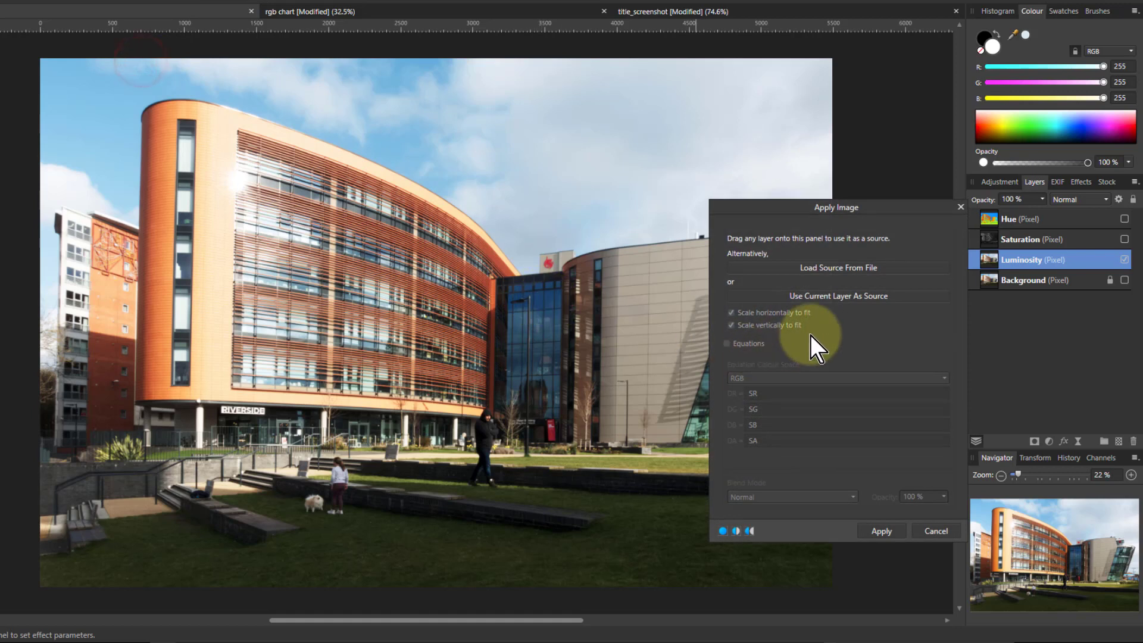
left_click(850, 295)
left_click(754, 345)
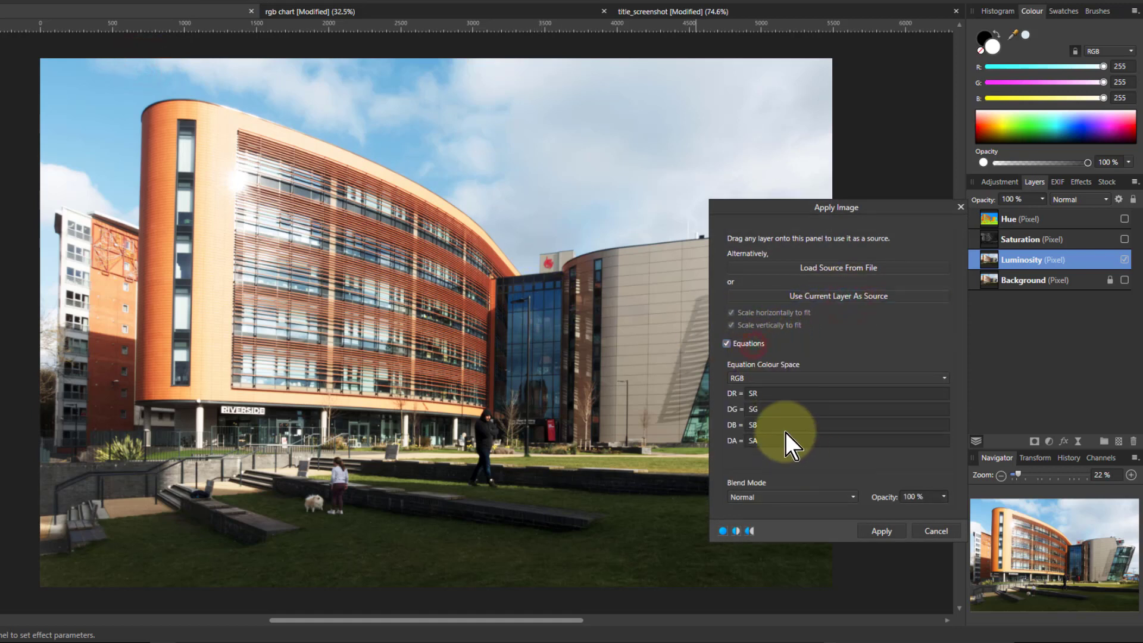
- Set the DR, DG and DB equations to min(SR,SG,SB) and apply them to the Luminosity layer
left_click(765, 394)
type("min(SR,SG,SB)")
key("Return")
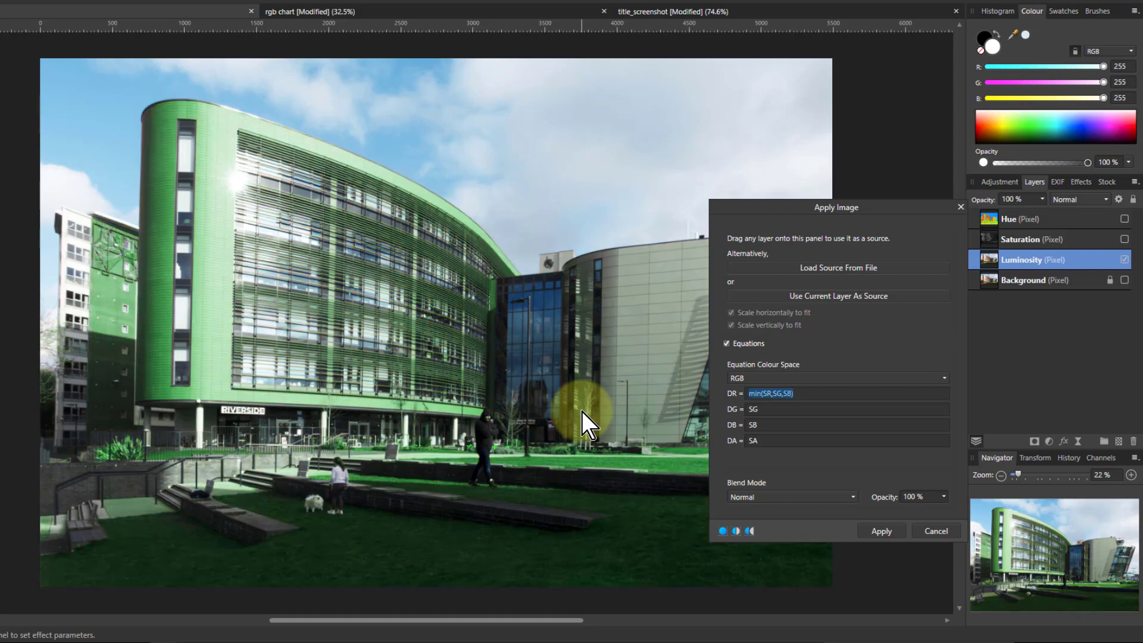
key("ctrl+c")
left_click(773, 408)
key("ctrl+v")
key("Return")
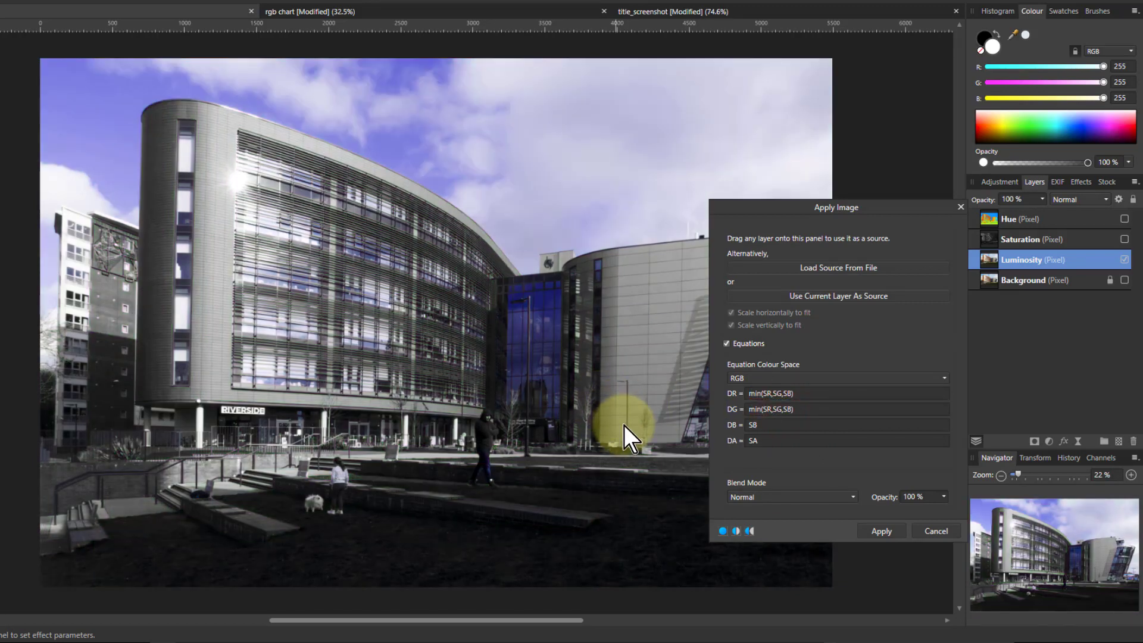
left_click(768, 424)
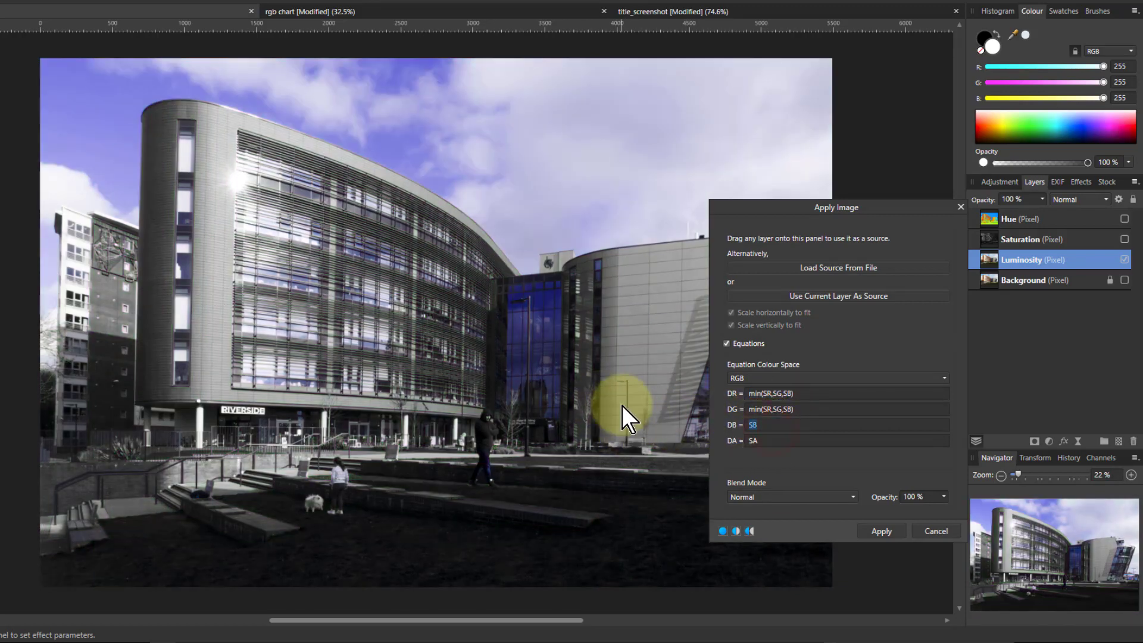
key("ctrl+v")
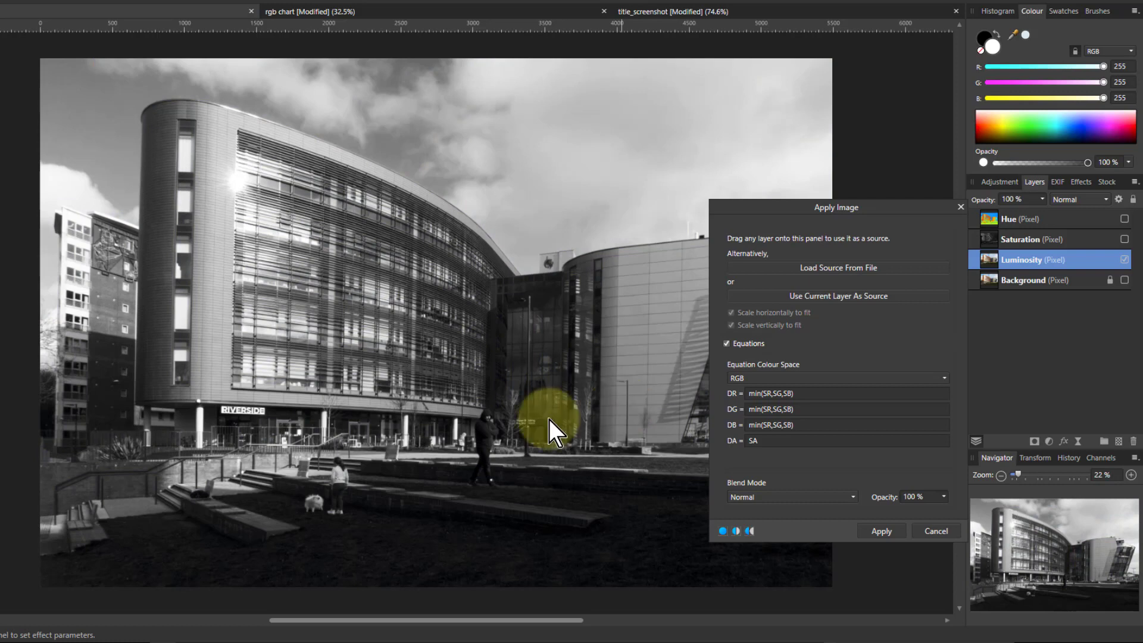
left_click(876, 529)
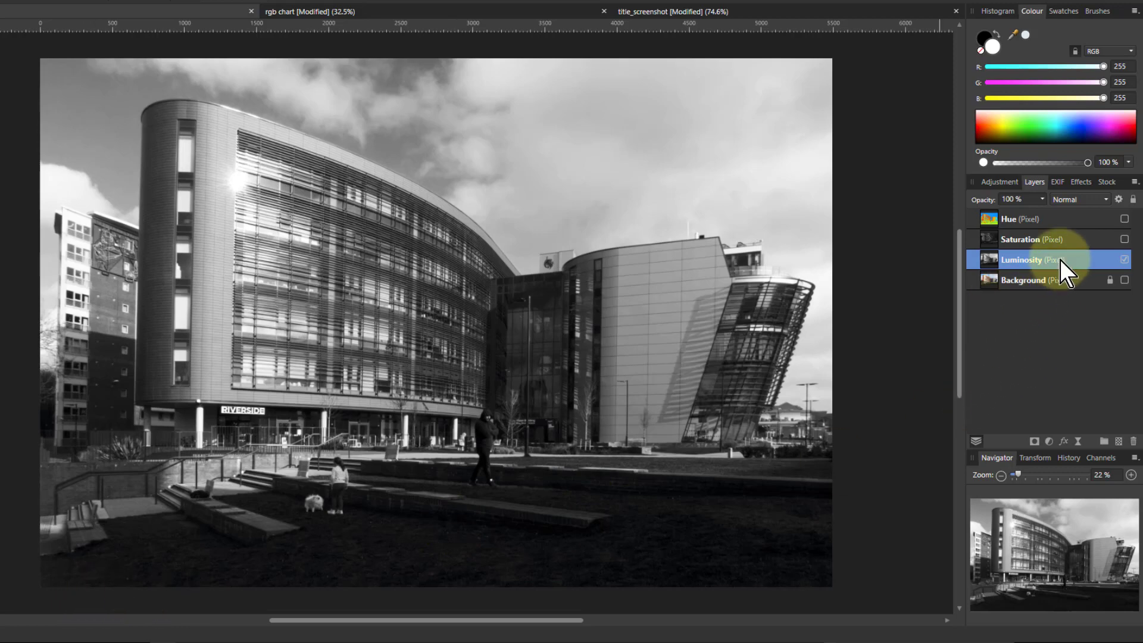
- Consult the rgb chart document, return to the building photo, and group the Hue and Saturation layers with both made visible
left_click(336, 12)
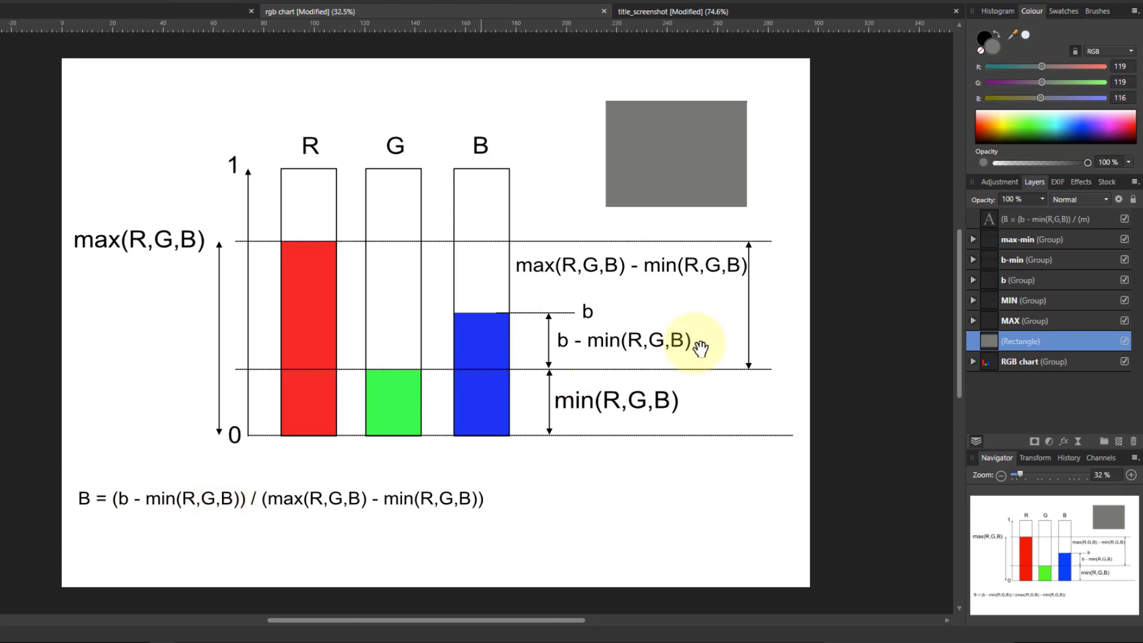
left_click(25, 13)
left_click(1053, 225)
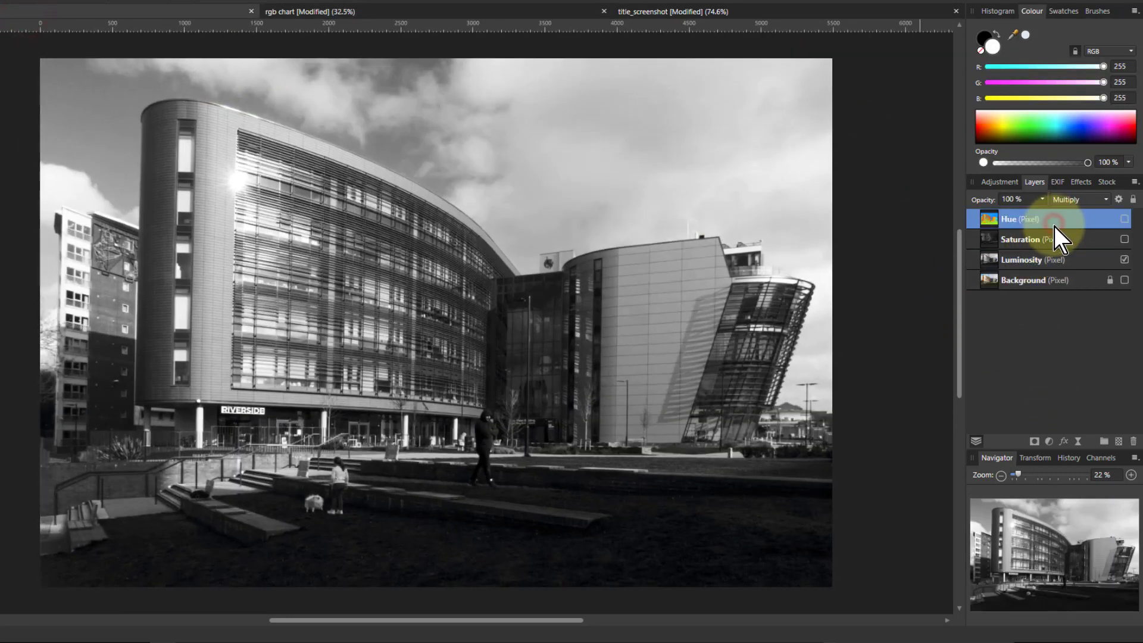
left_click(1053, 240, "shift")
left_click(1124, 220)
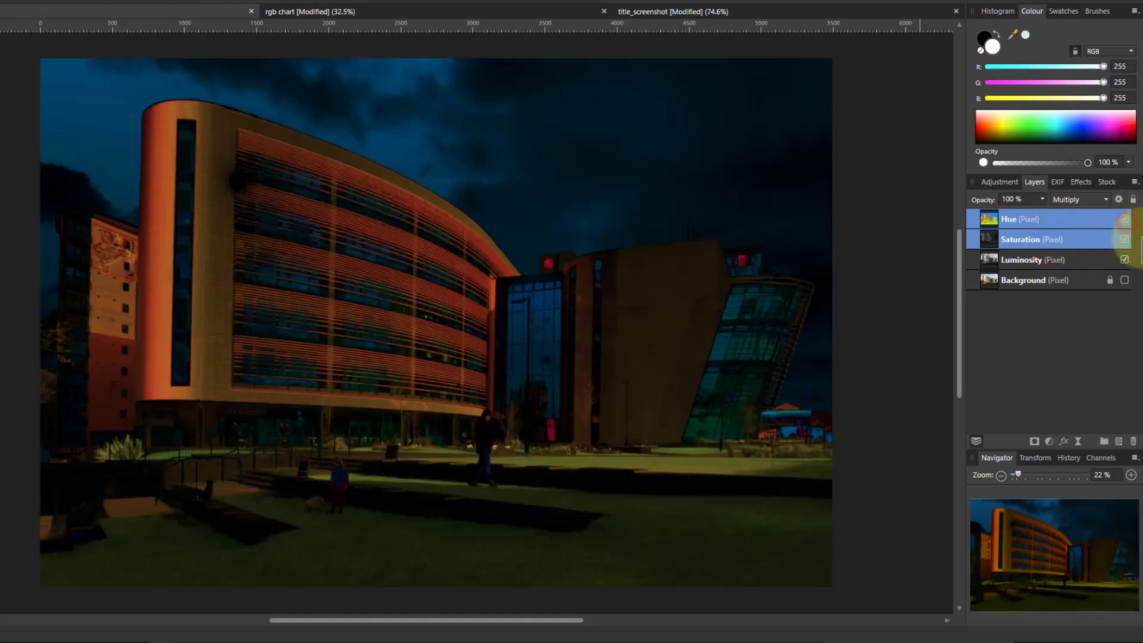
key("ctrl+g")
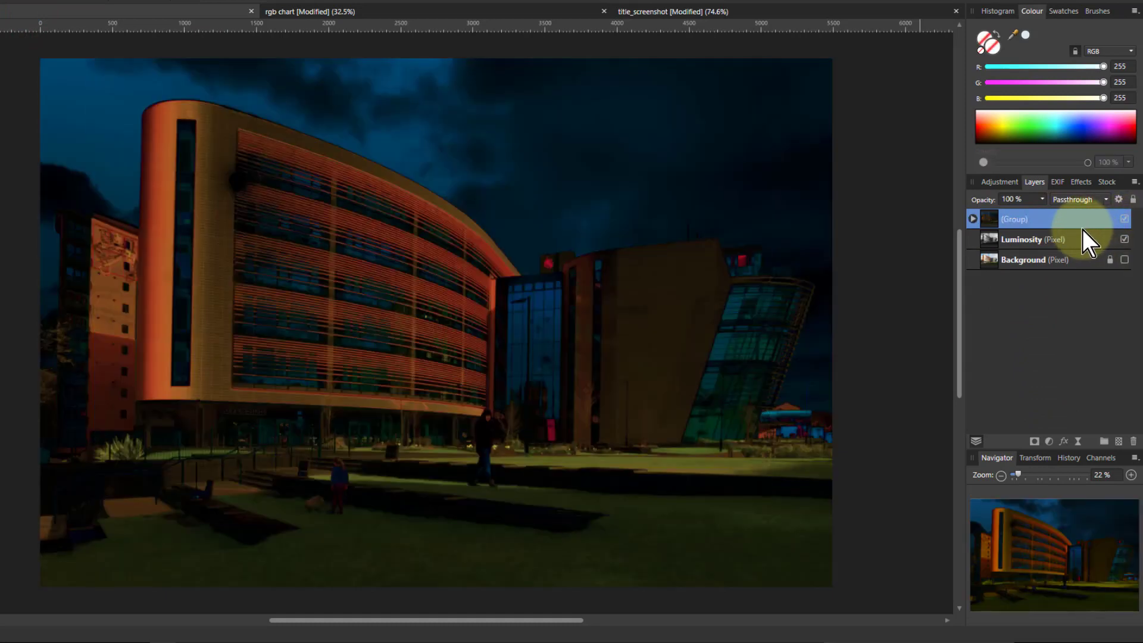
- Set the blend mode of the group holding Hue and Saturation to Add, and expand the group to show its layers
left_click(1084, 198)
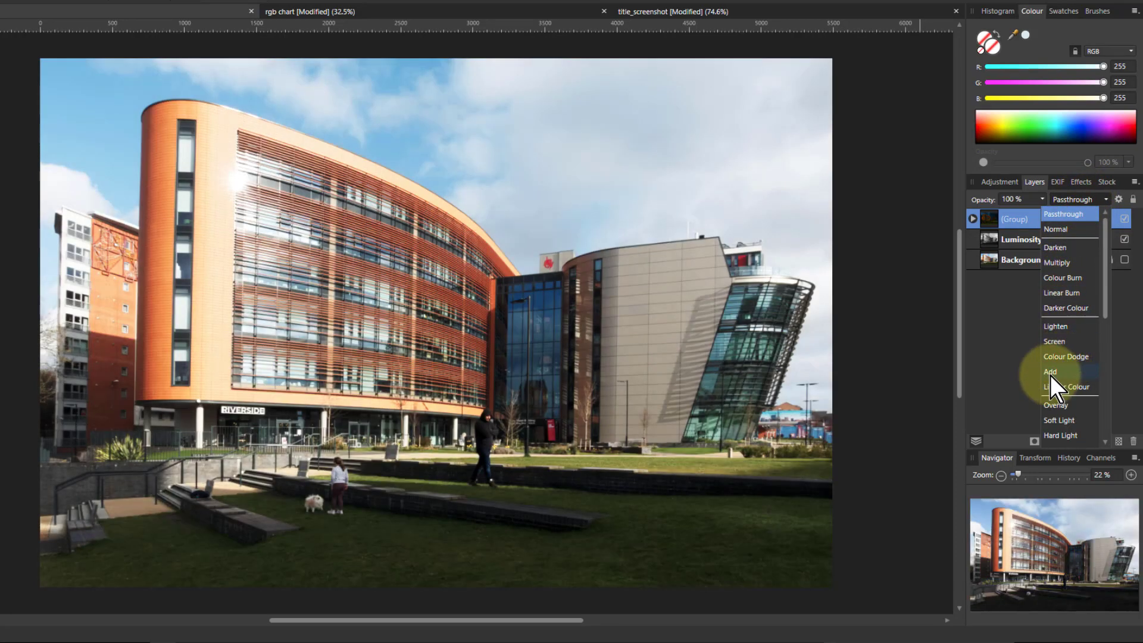
left_click(1050, 373)
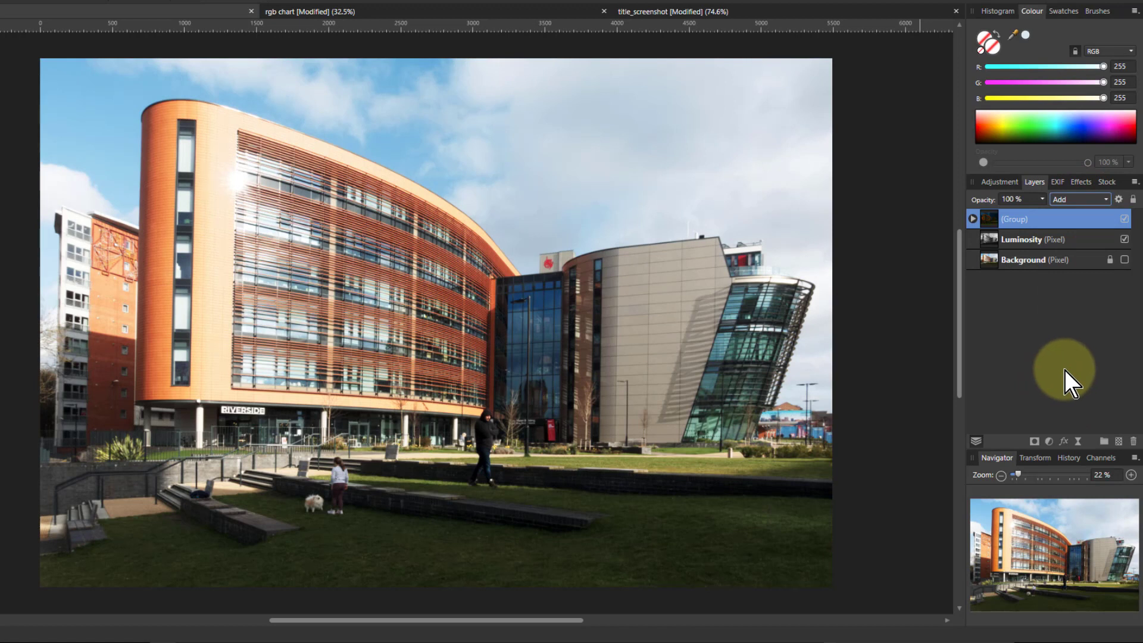
left_click(972, 219)
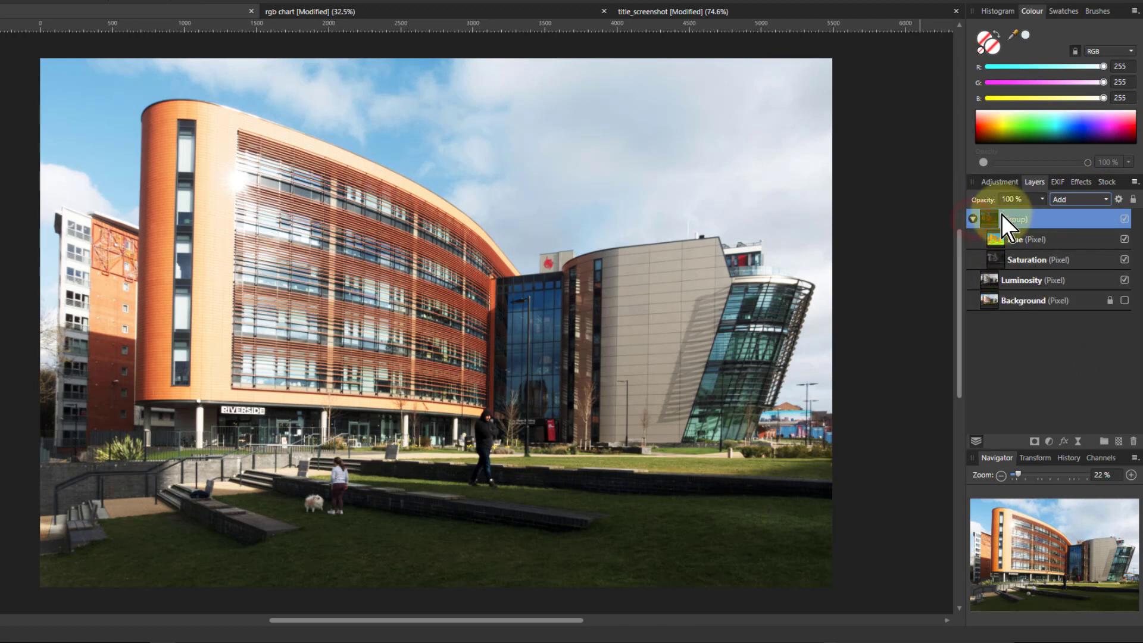